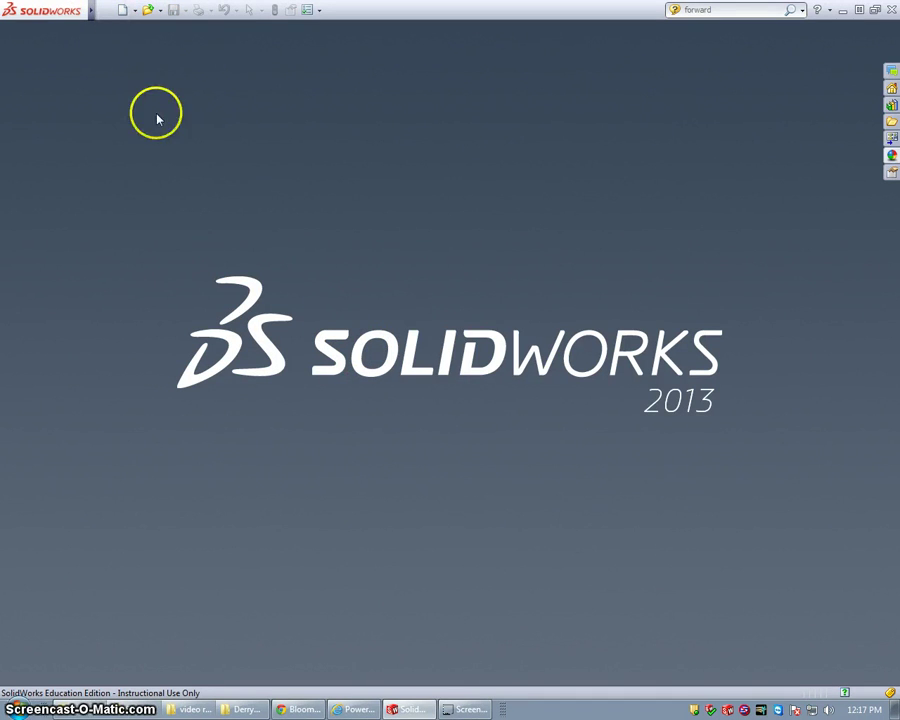
Step: Start a new SolidWorks document and choose the Assembly template
left_click(122, 10)
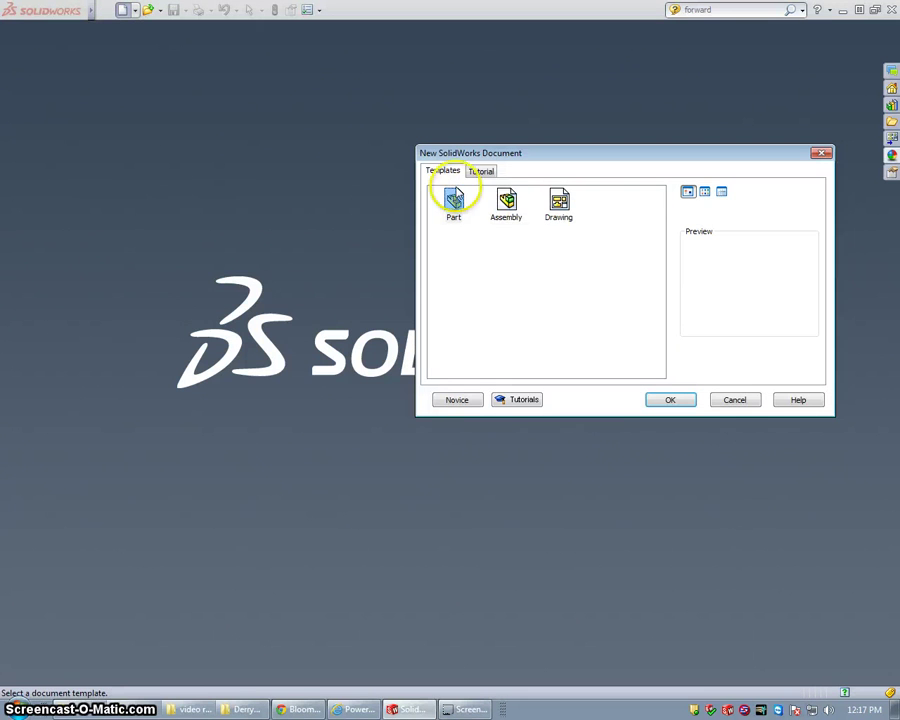
left_click(506, 205)
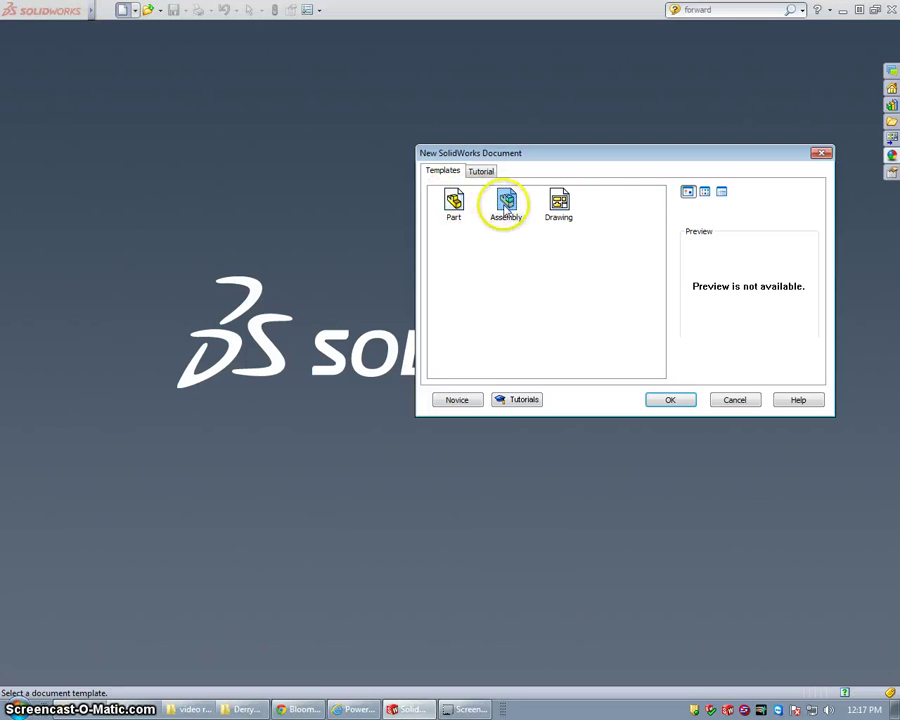
Step: Create the assembly and place Derryw Bearing1.SLDPRT from the Derryw Exam review folder at the origin
left_click(668, 403)
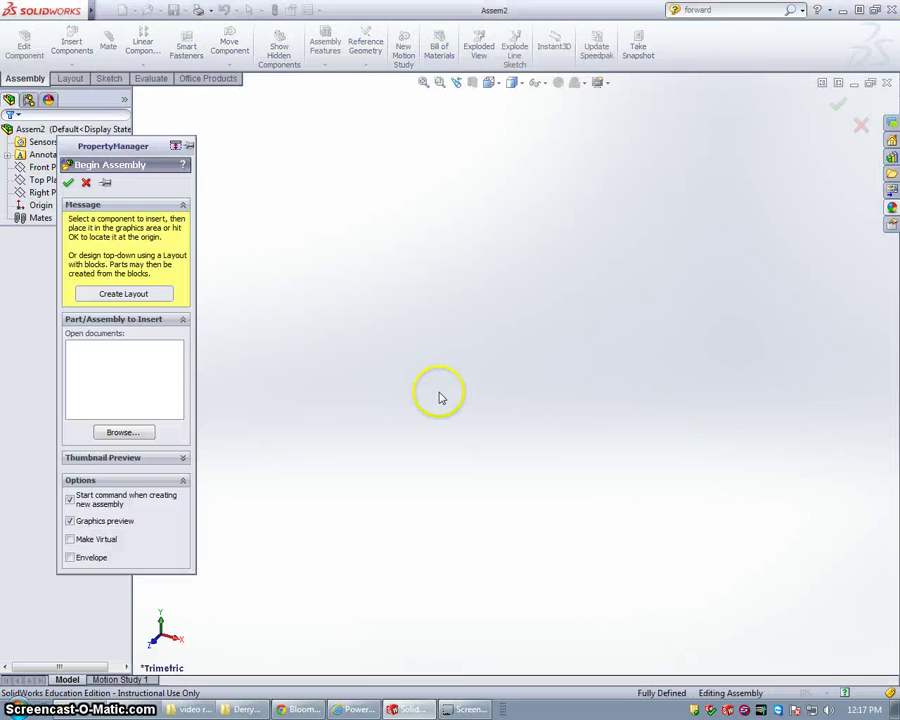
left_click_drag(117, 150, 179, 171)
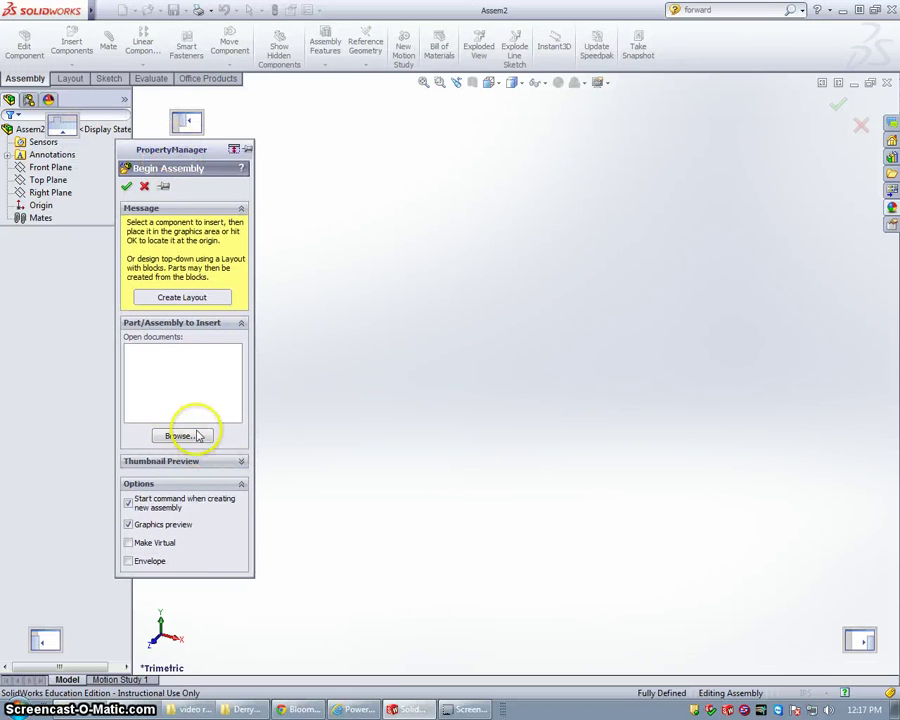
left_click_drag(199, 436, 177, 176)
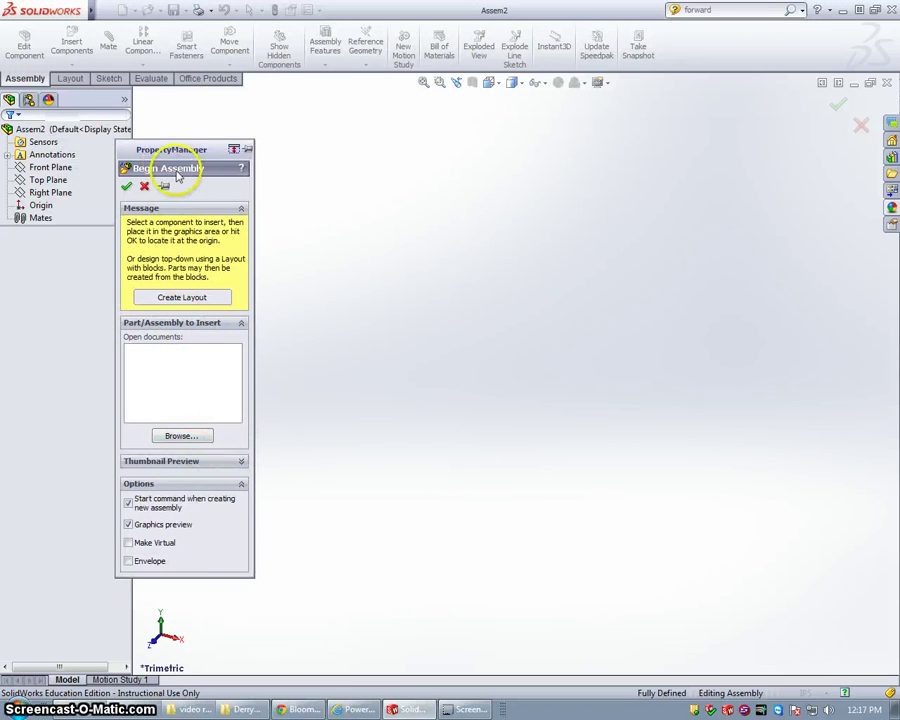
left_click(182, 436)
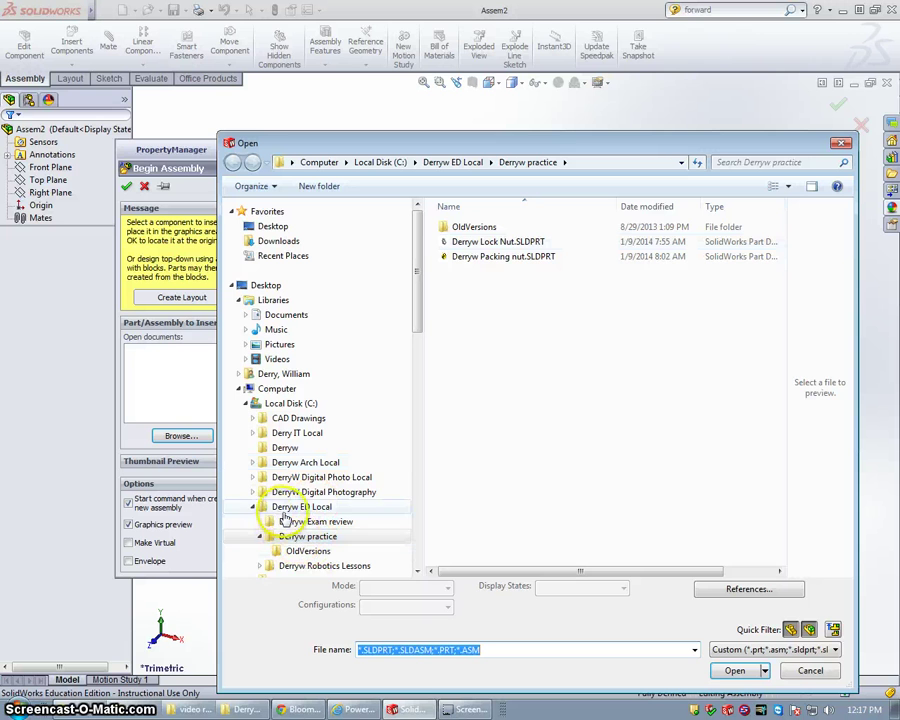
left_click(291, 508)
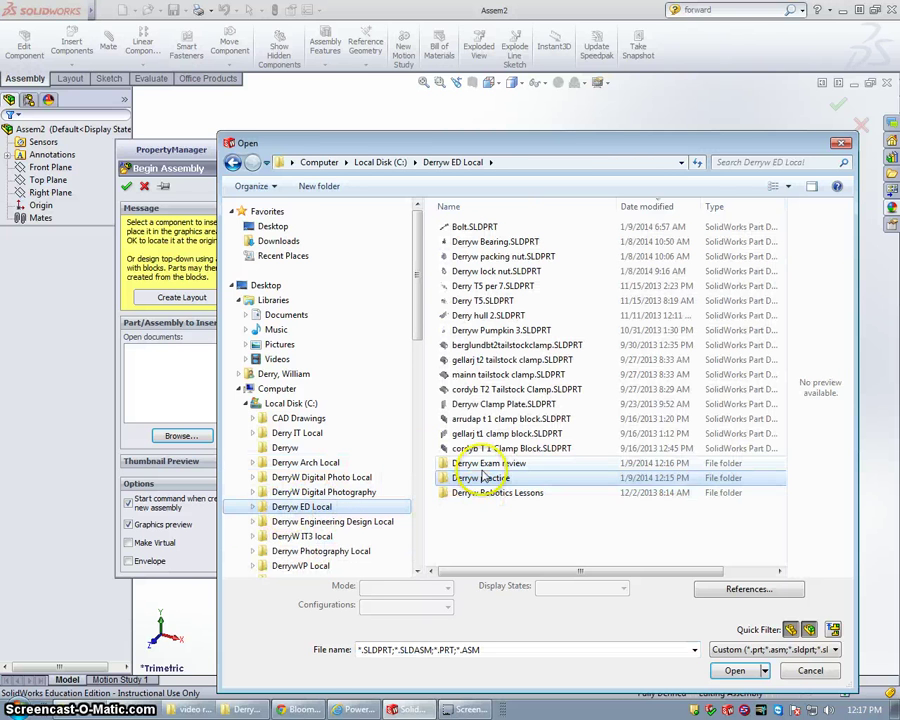
left_click(485, 466)
double_click(485, 466)
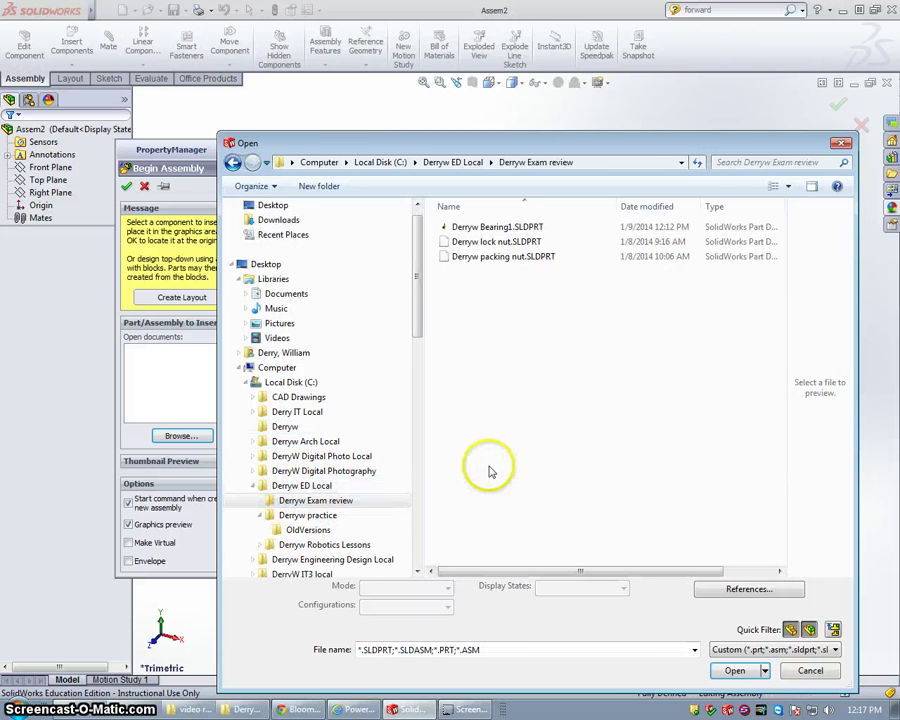
left_click(491, 228)
double_click(491, 228)
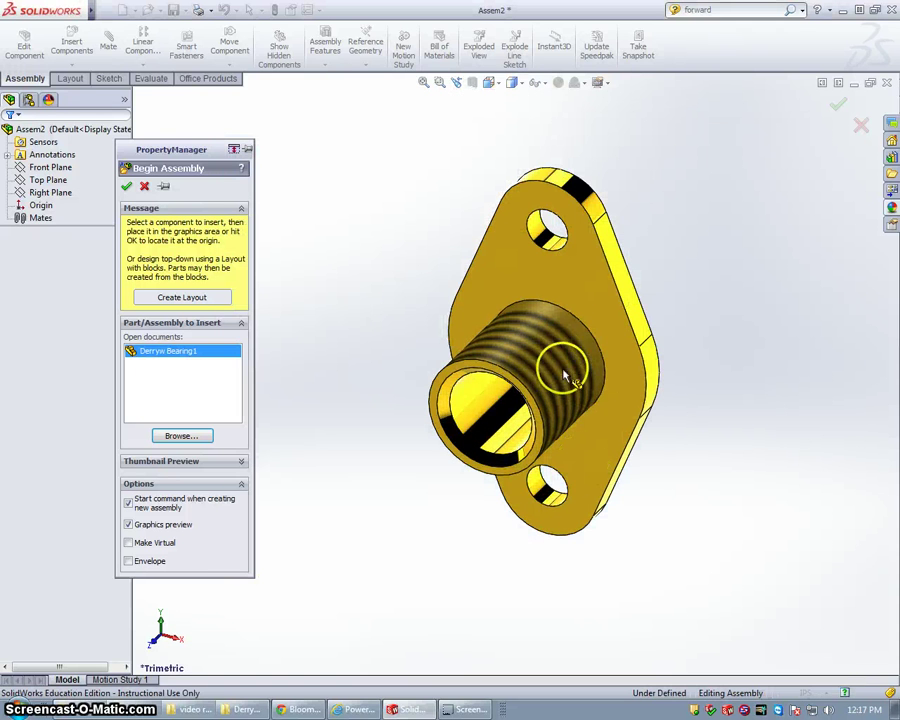
left_click(569, 346)
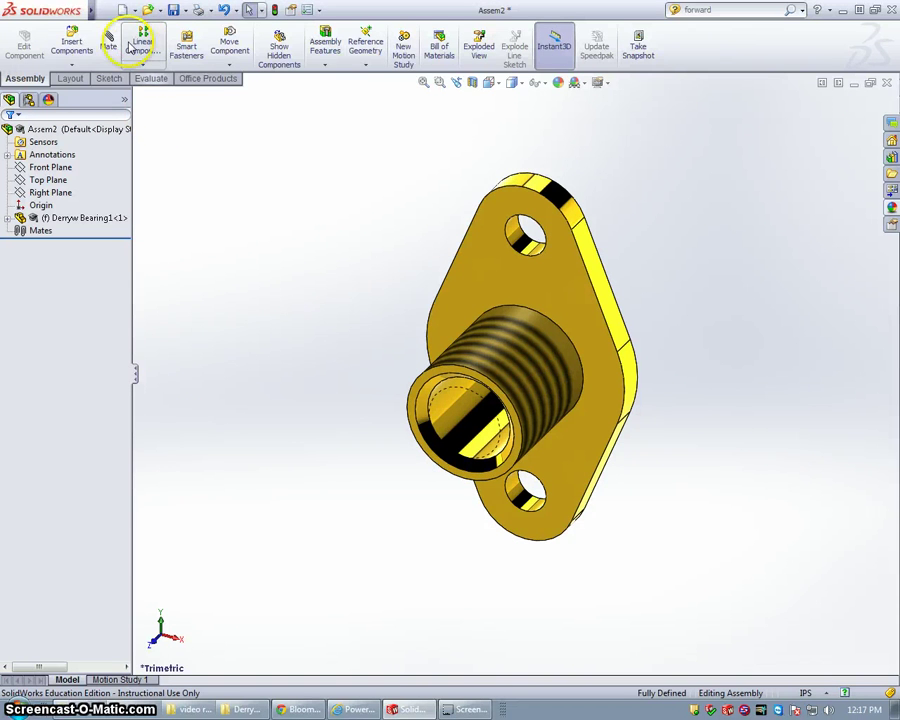
Step: Insert Derryw lock nut.SLDPRT and place it to the right of the bearing
left_click(73, 44)
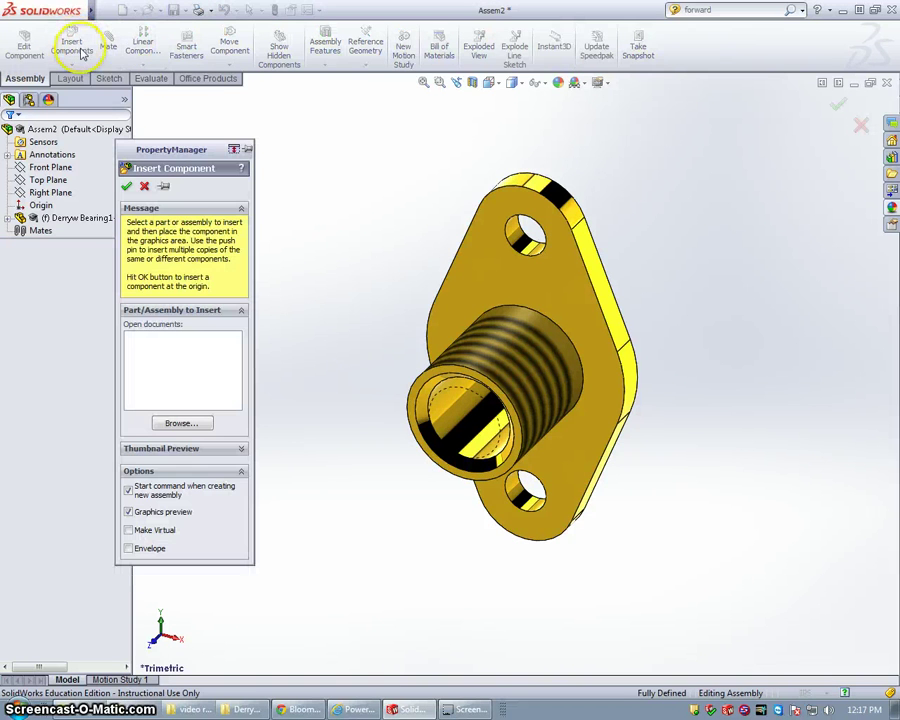
left_click(180, 423)
left_click(497, 243)
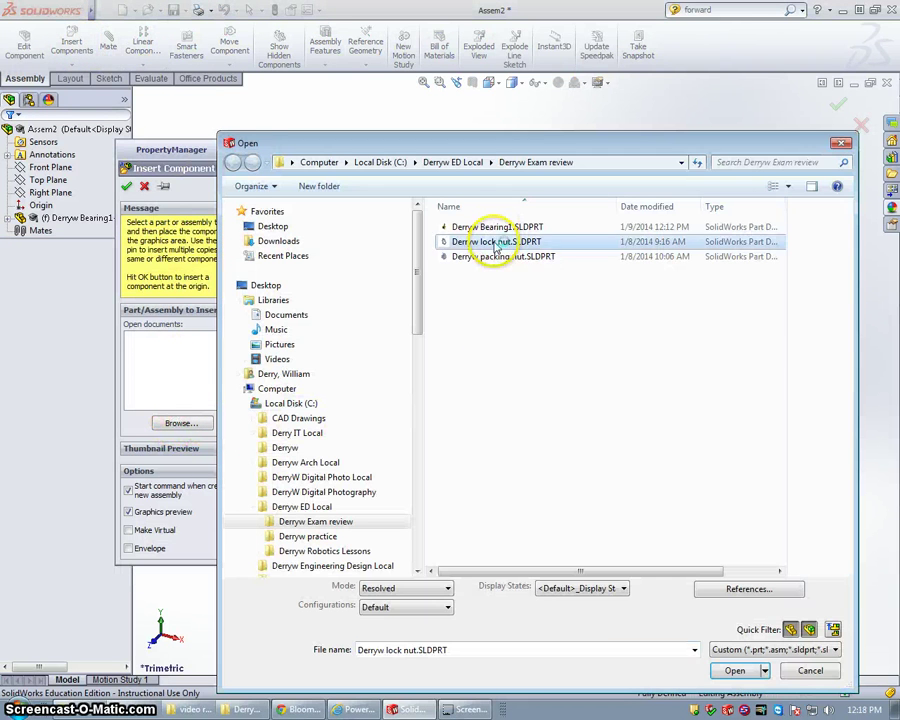
double_click(497, 243)
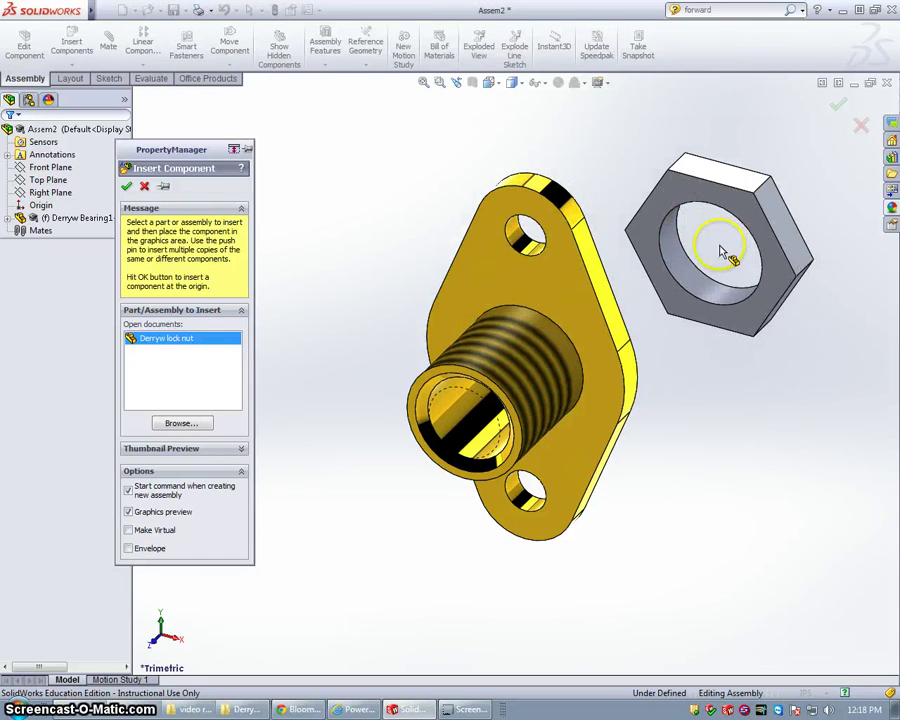
left_click(672, 345)
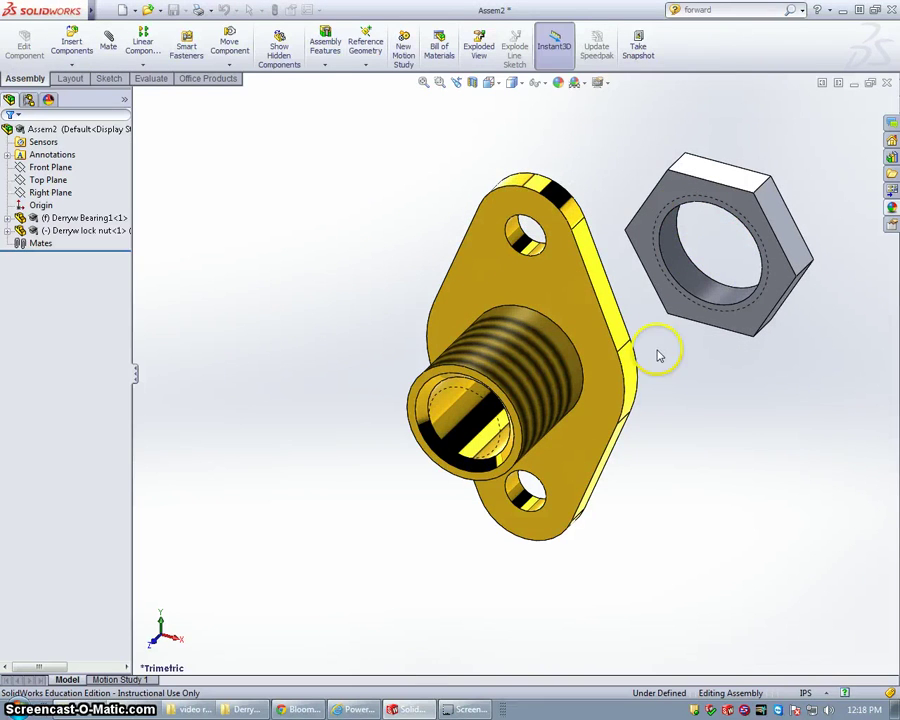
left_click(80, 217)
left_click(68, 44)
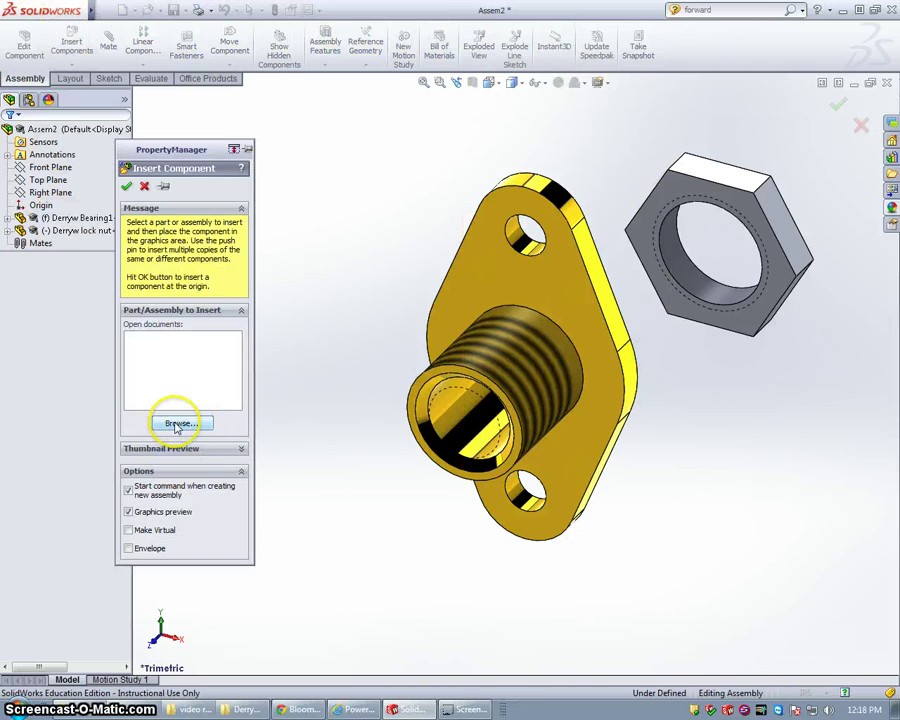
Step: Browse to Derryw packing nut.SLDPRT and place it left of the bearing
left_click(177, 424)
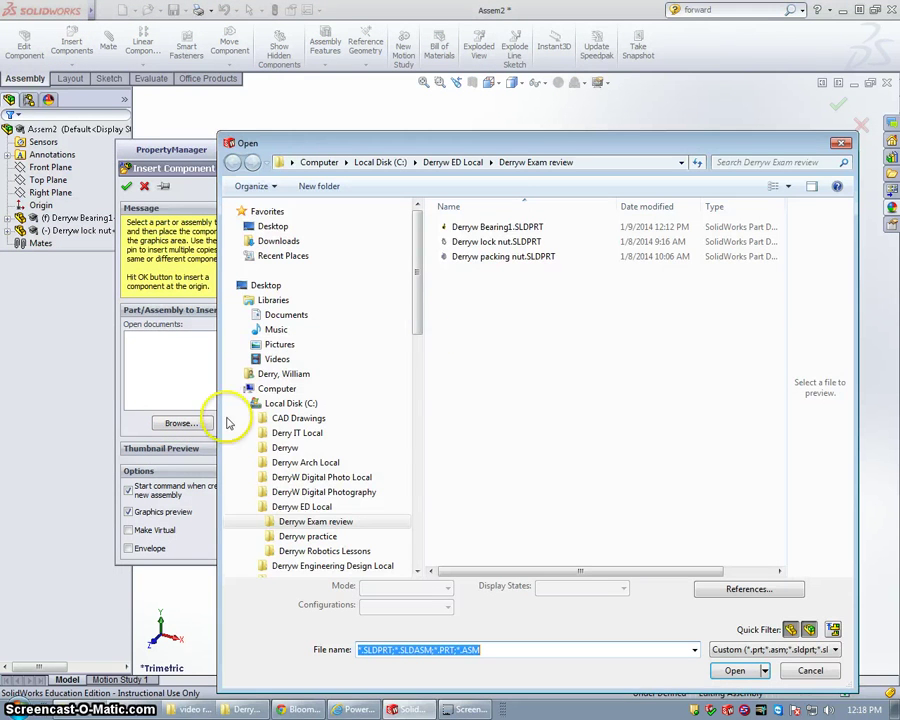
left_click(457, 258)
double_click(457, 258)
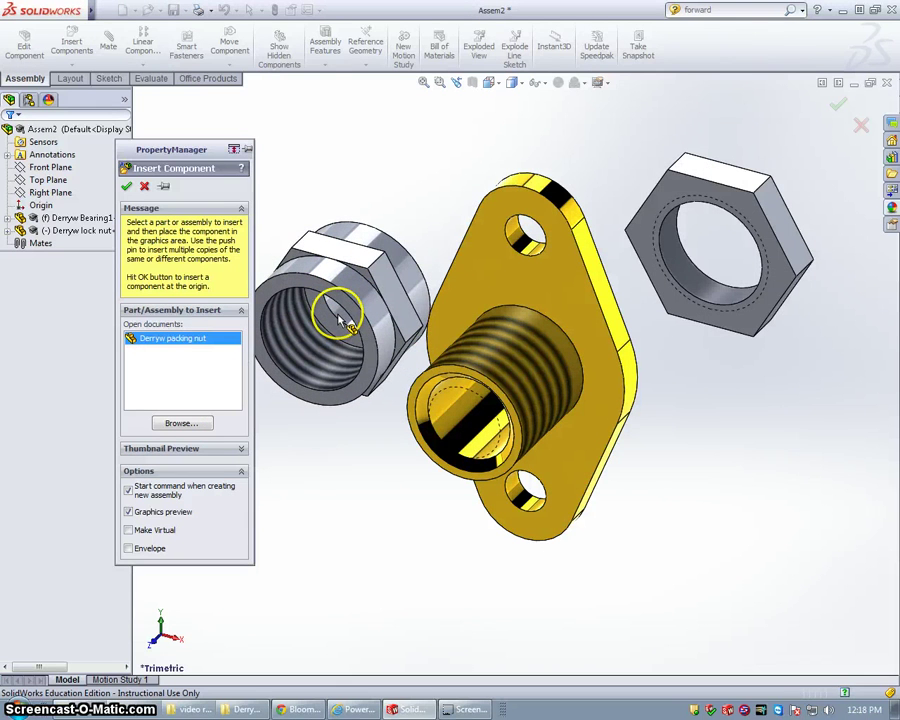
left_click(339, 305)
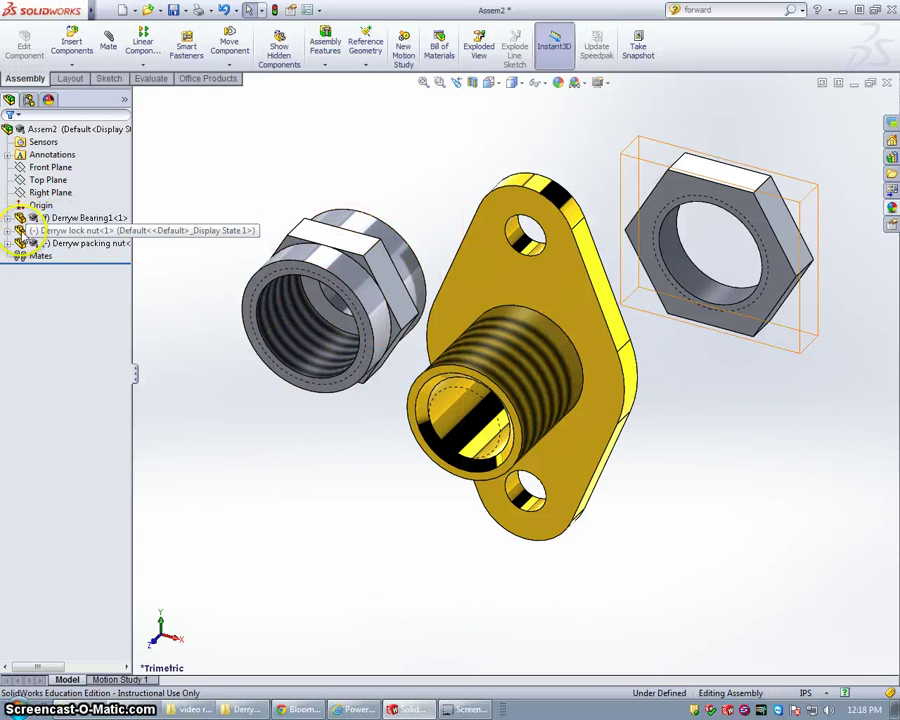
Step: Select the lock nut and bring up its component options in the graphics area
left_click(24, 230)
right_click(30, 234)
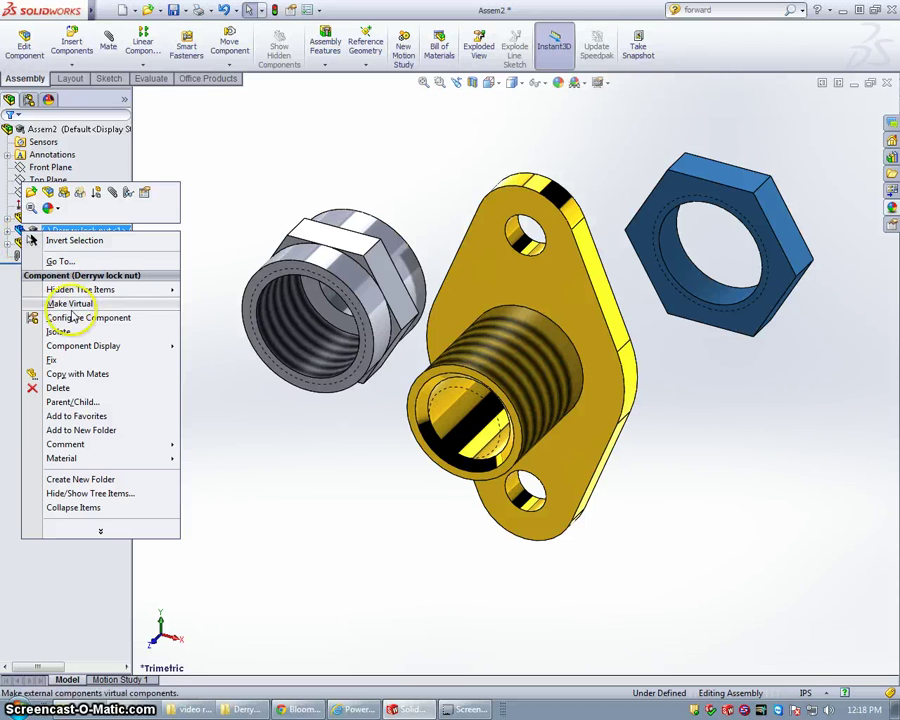
left_click(237, 427)
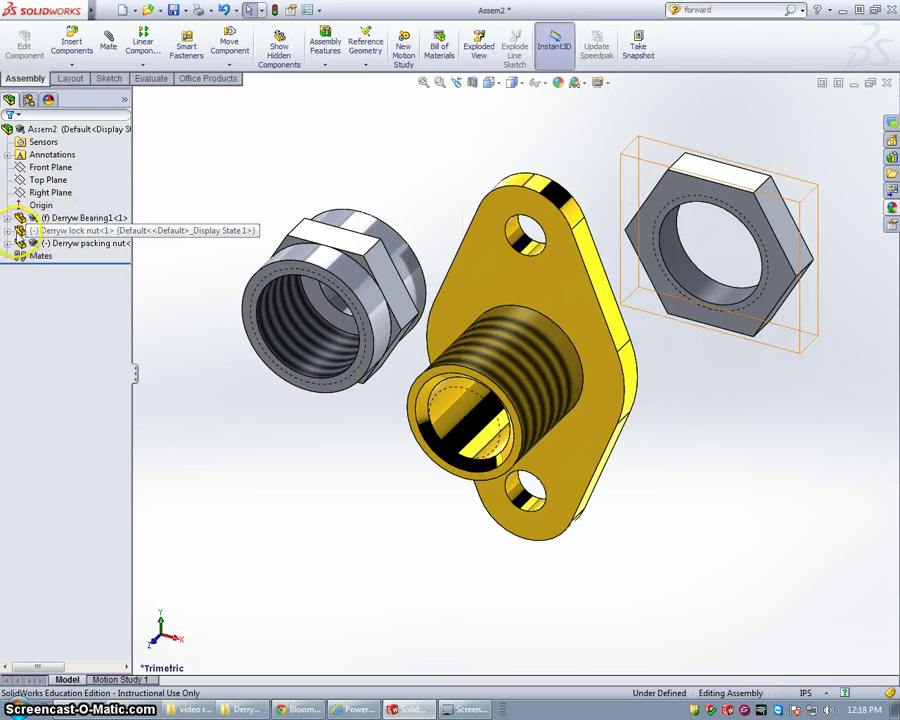
right_click(692, 196)
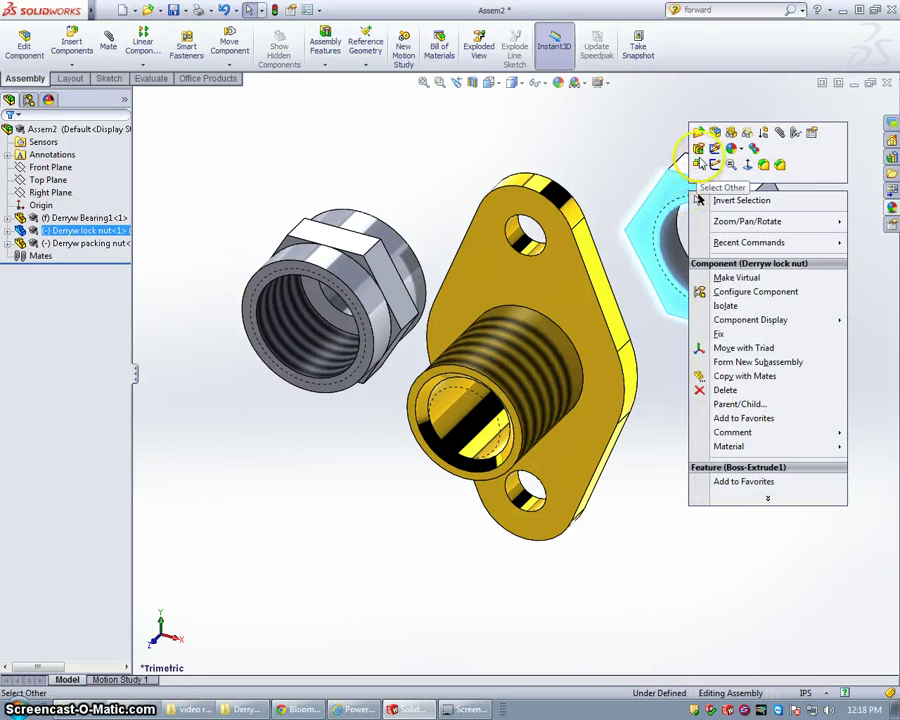
Step: Open the lock nut as its own part, set its material to Brass, and save
left_click(698, 134)
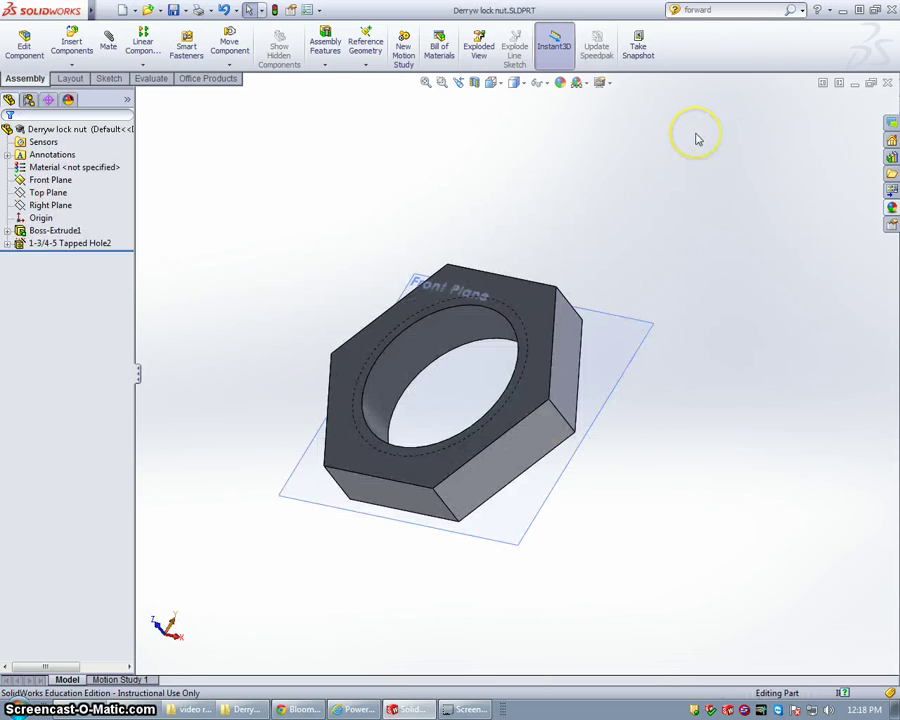
left_click(63, 190)
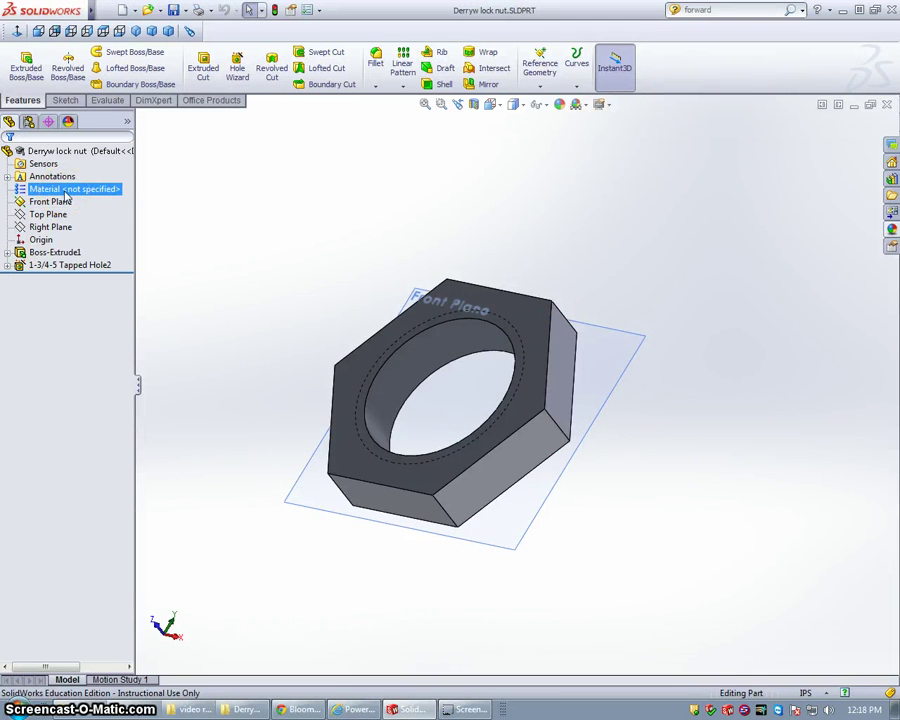
right_click(65, 197)
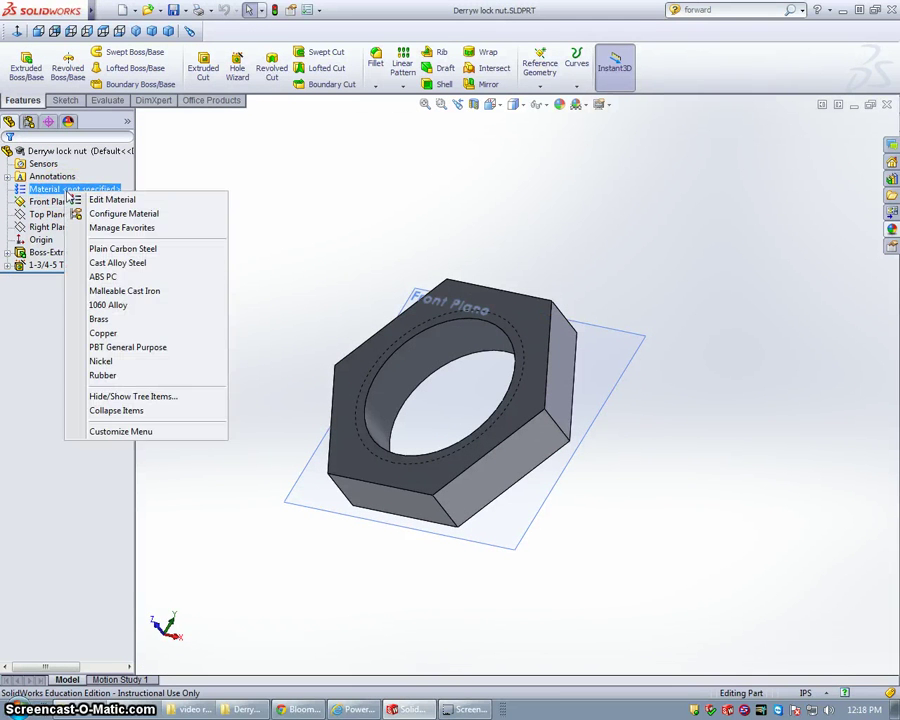
left_click(112, 319)
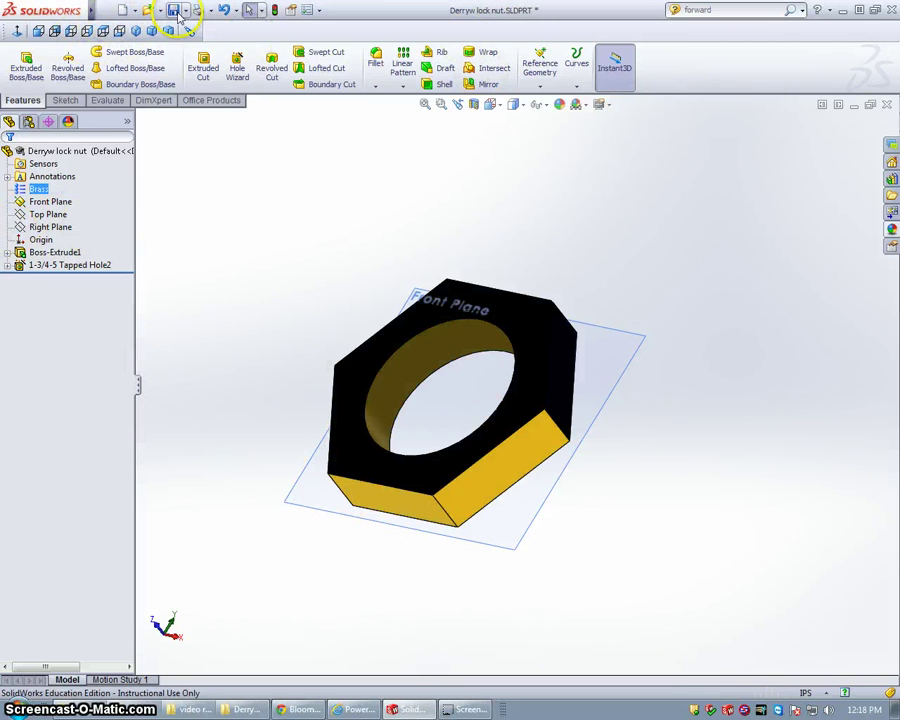
left_click(176, 12)
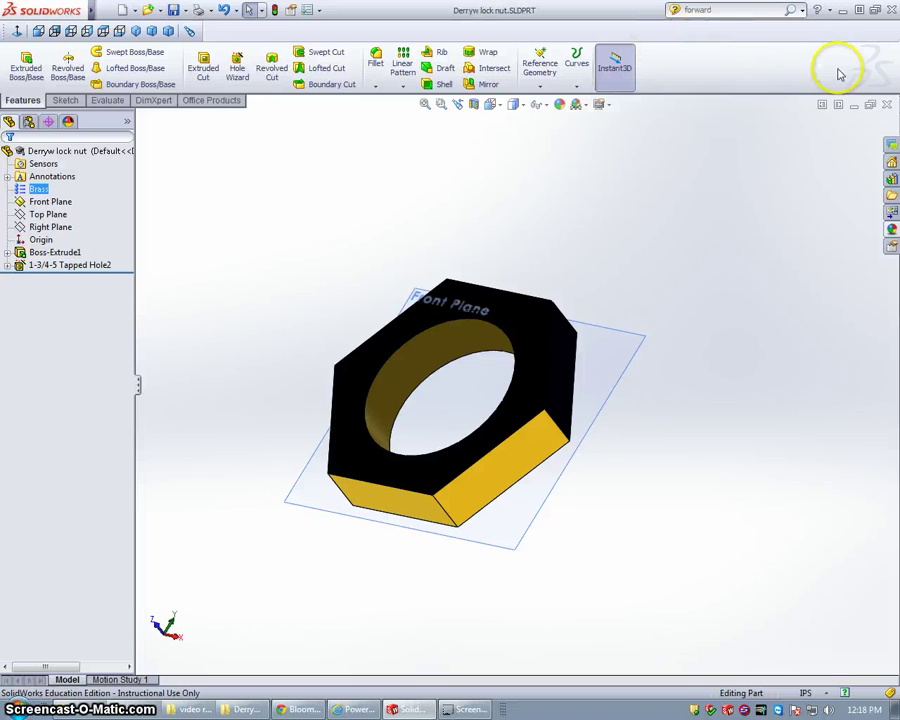
Step: Open the packing nut part from the assembly, set its material to Brass, and save
left_click(886, 106)
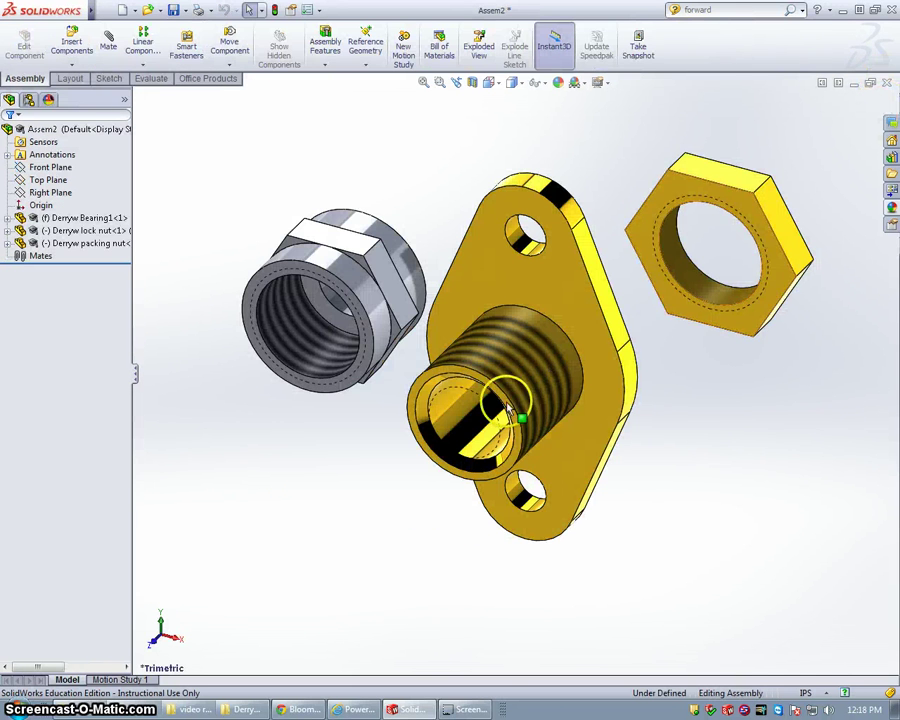
right_click(331, 238)
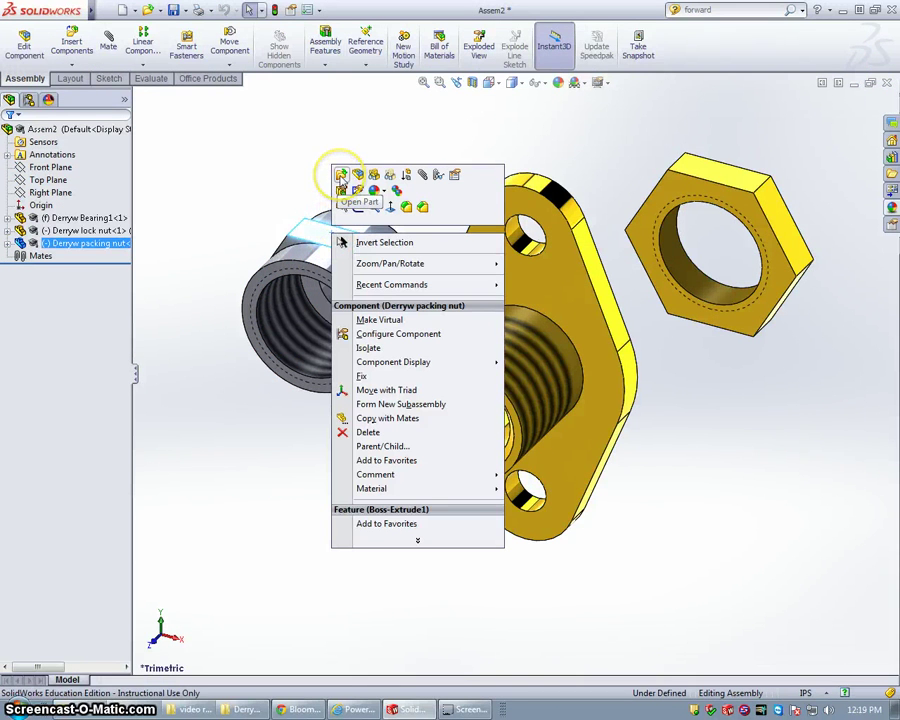
left_click(341, 176)
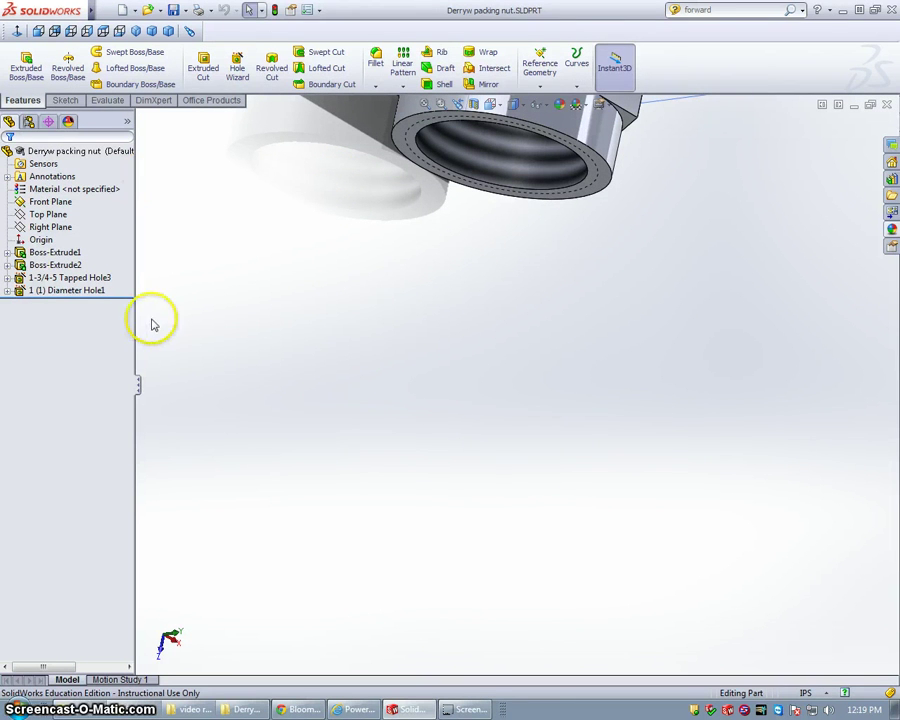
right_click(40, 190)
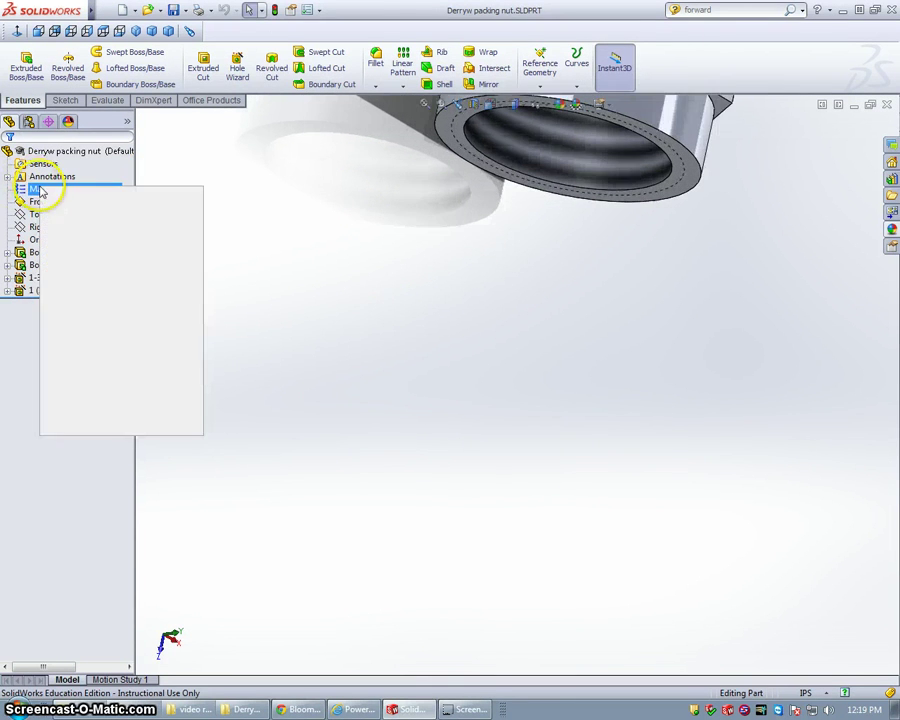
left_click(97, 316)
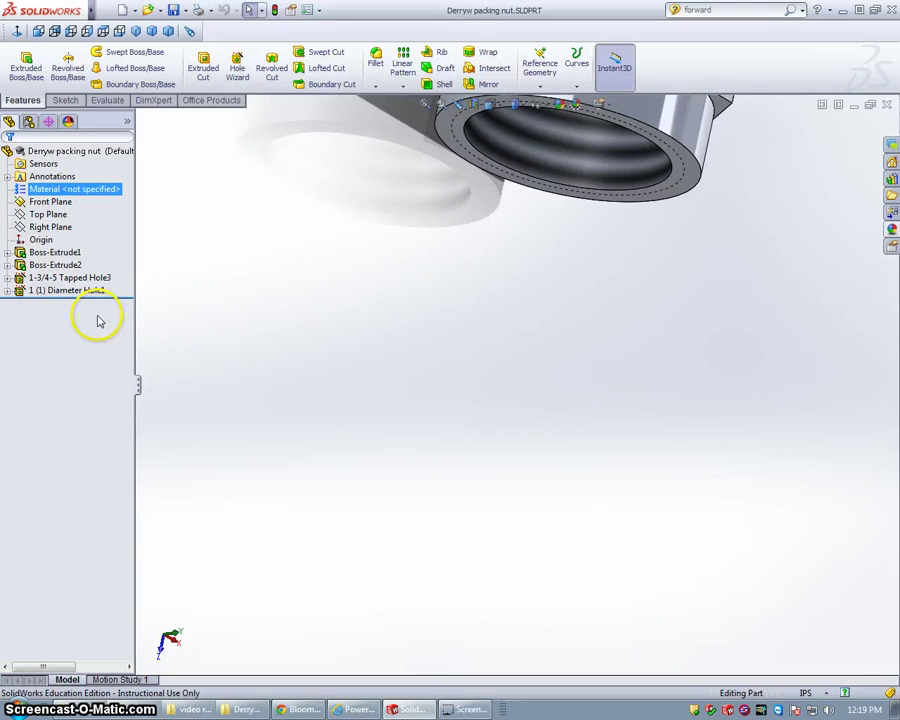
scroll(462, 337, "up", 3)
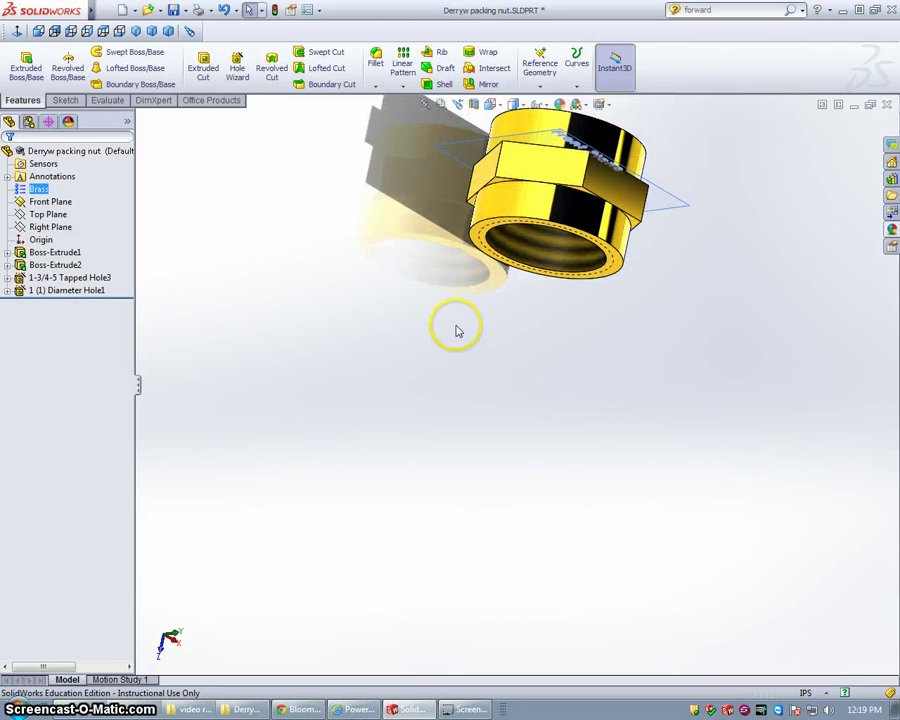
left_click(176, 12)
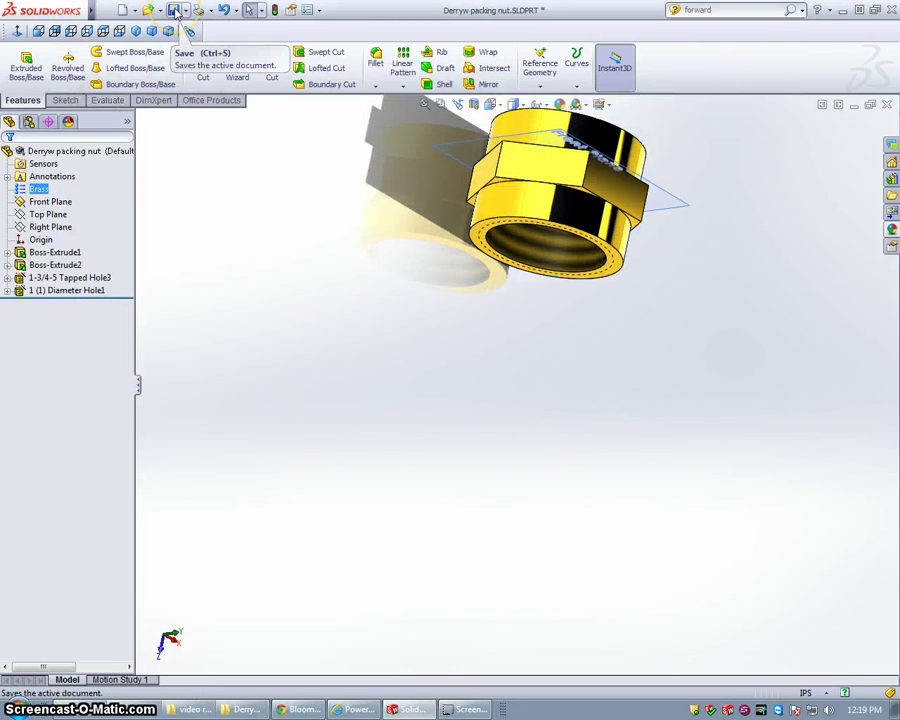
Step: Back in Assem2, mate the lock nut's inner edge concentric with the bearing's threaded boss
left_click(854, 105)
scroll(481, 428, "down", 3)
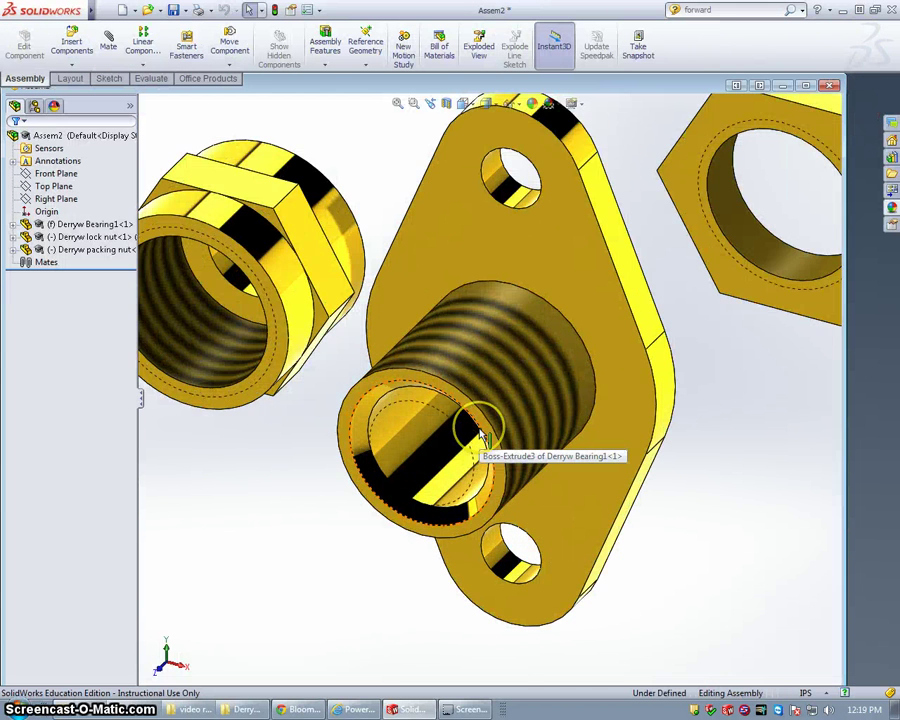
scroll(481, 433, "up", 3)
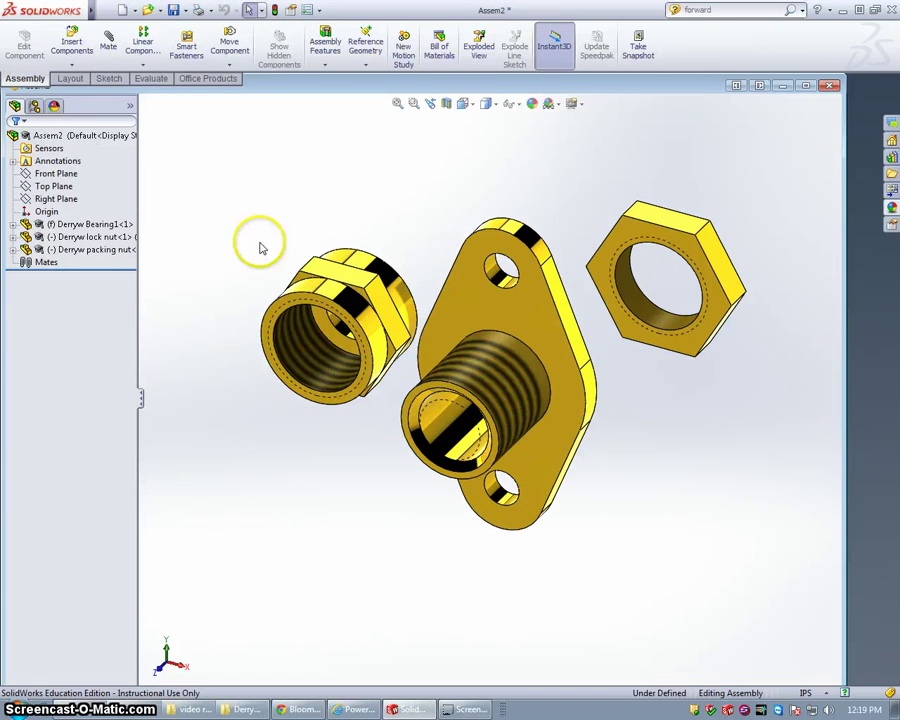
left_click(111, 43)
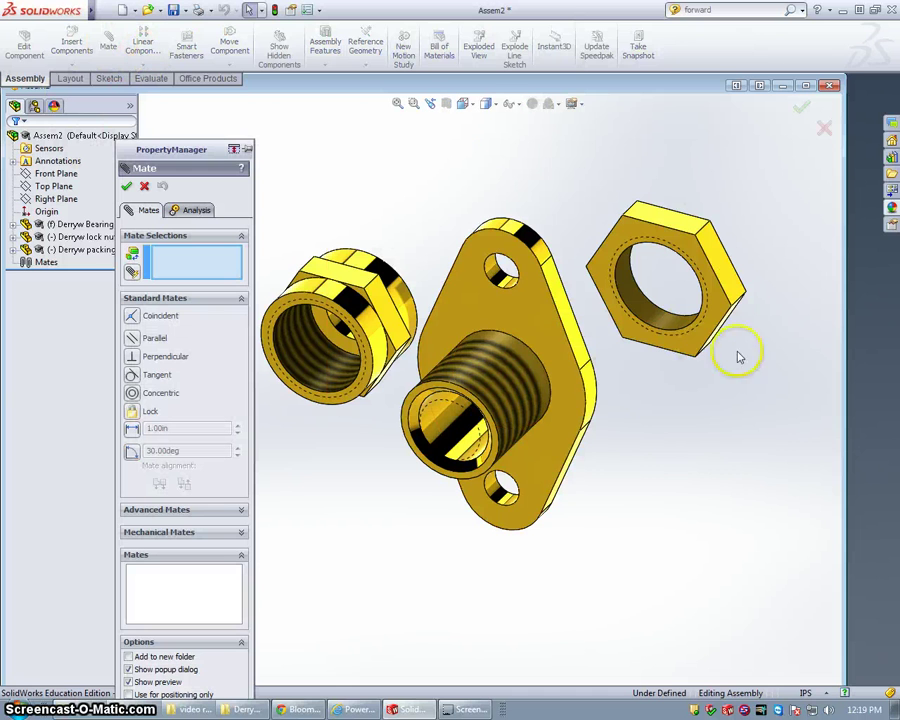
left_click(655, 250)
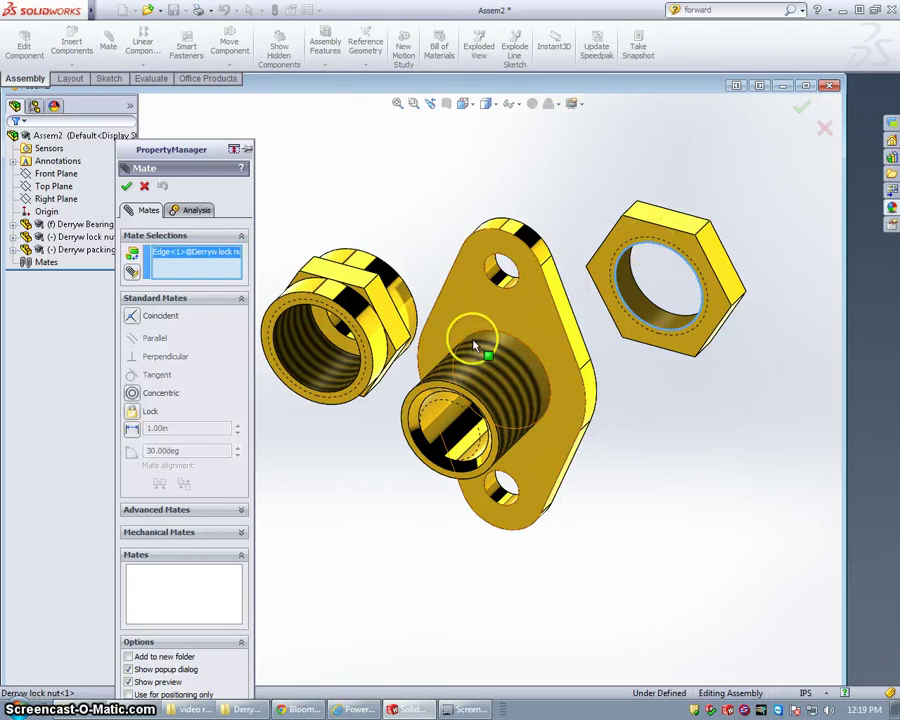
left_click(440, 390)
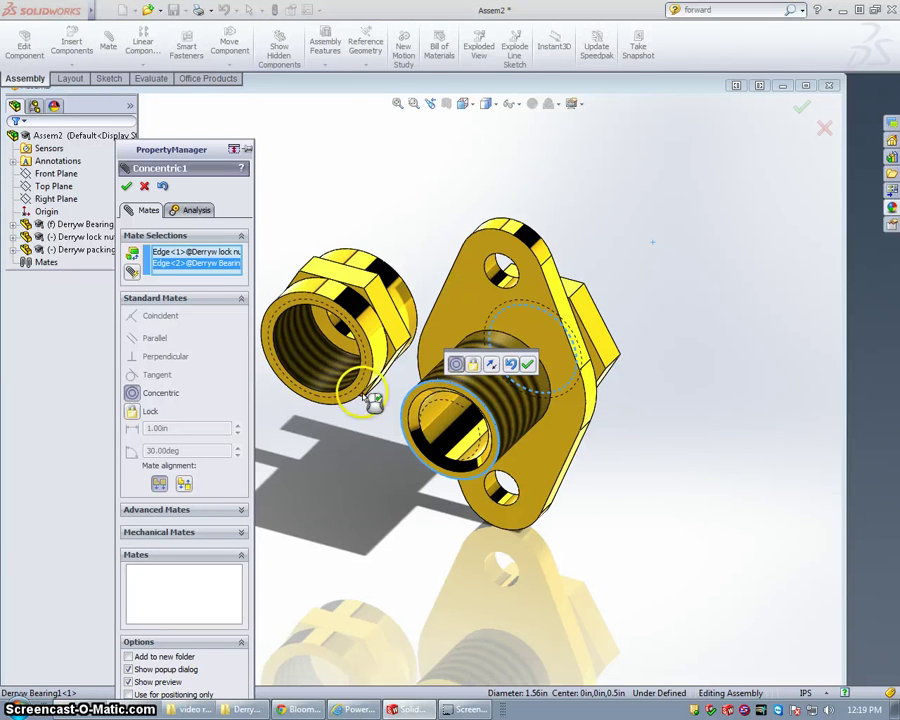
left_click(126, 187)
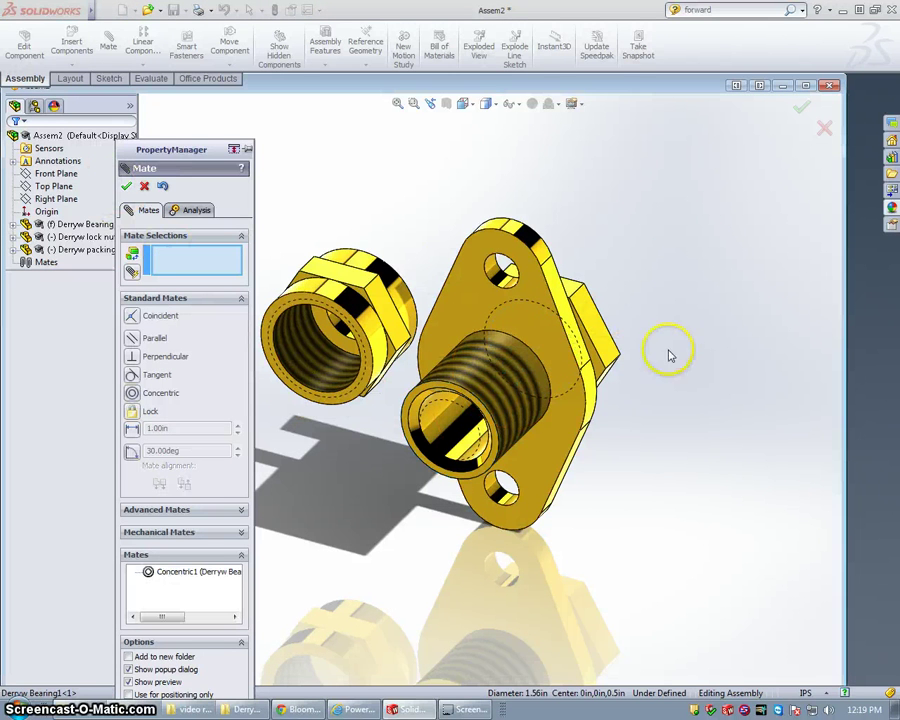
left_click(551, 394)
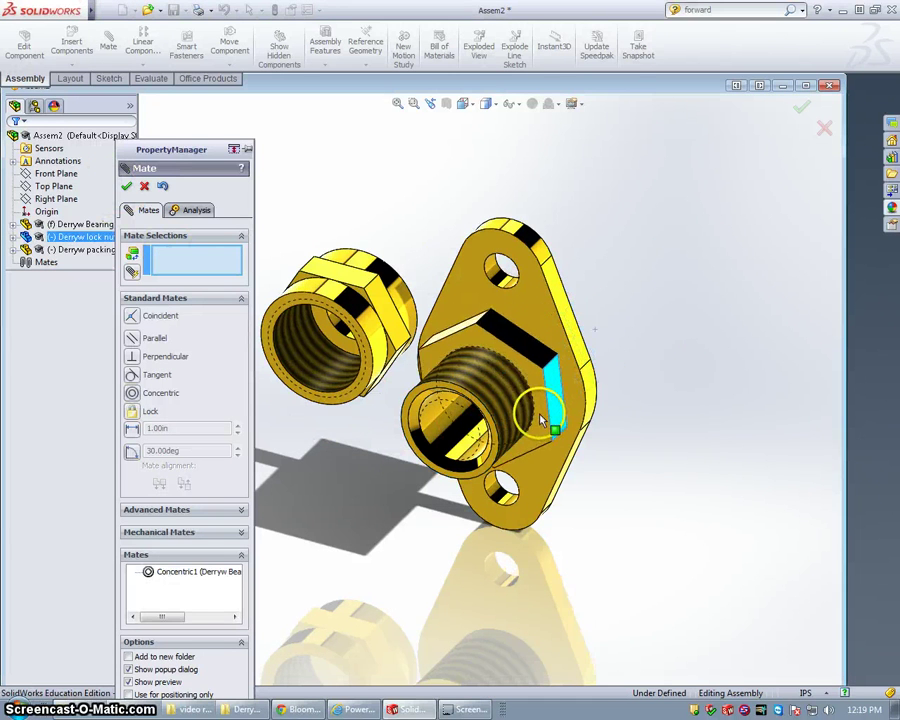
left_click(126, 187)
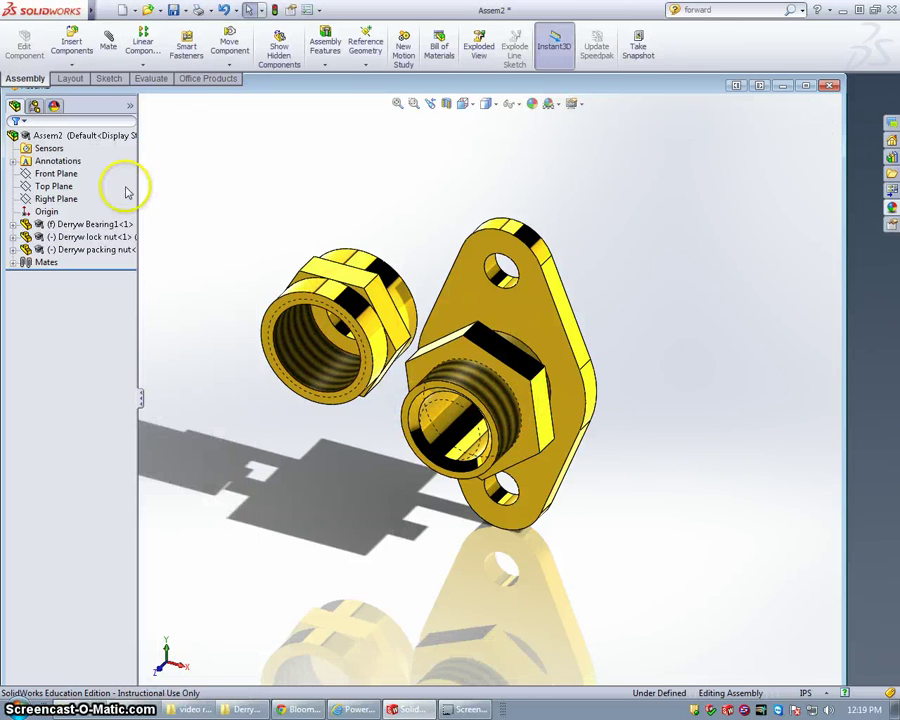
Step: Add Concentric2 between the packing nut edge and bearing edge, then slide it before the lock nut
left_click(109, 48)
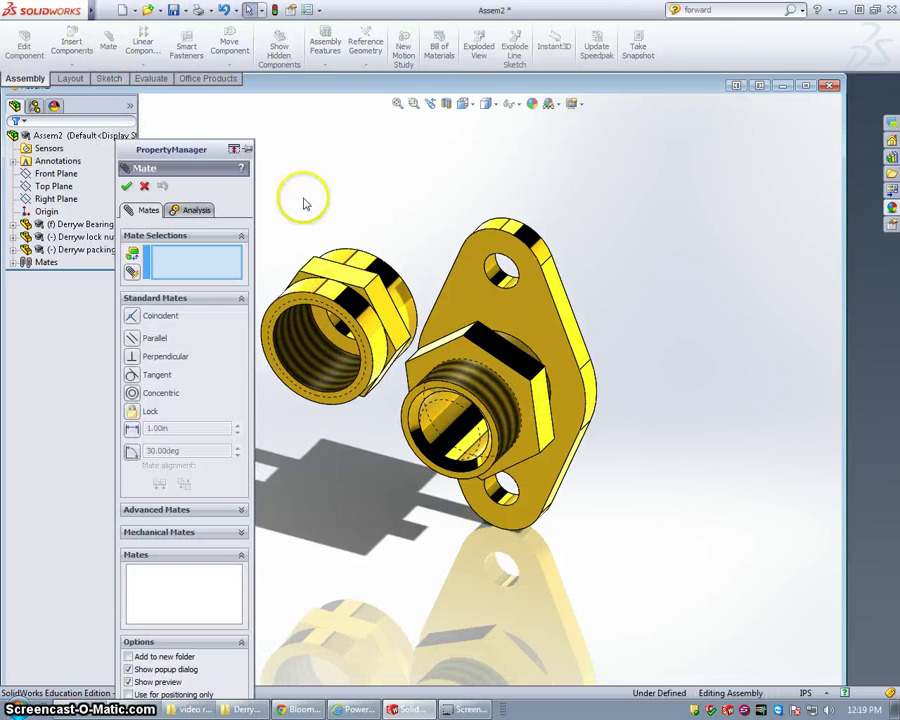
left_click(321, 299)
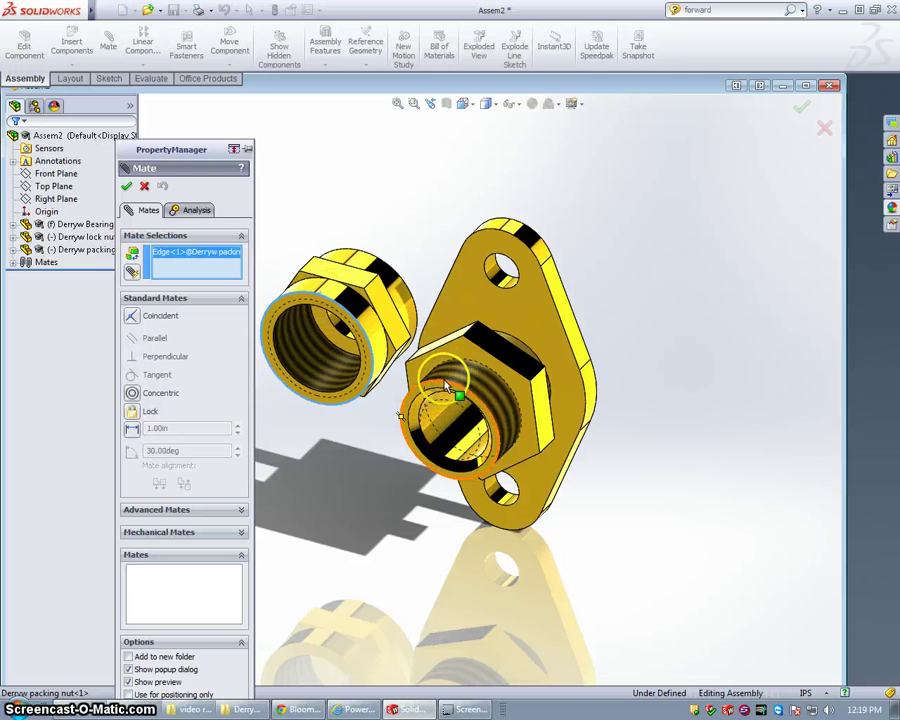
left_click(447, 385)
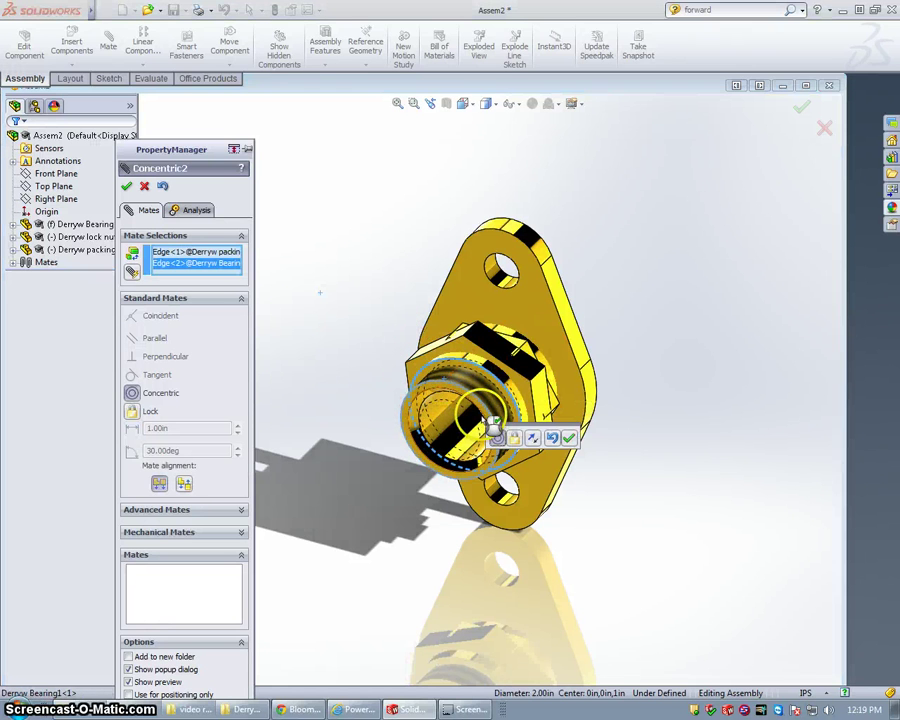
left_click(126, 187)
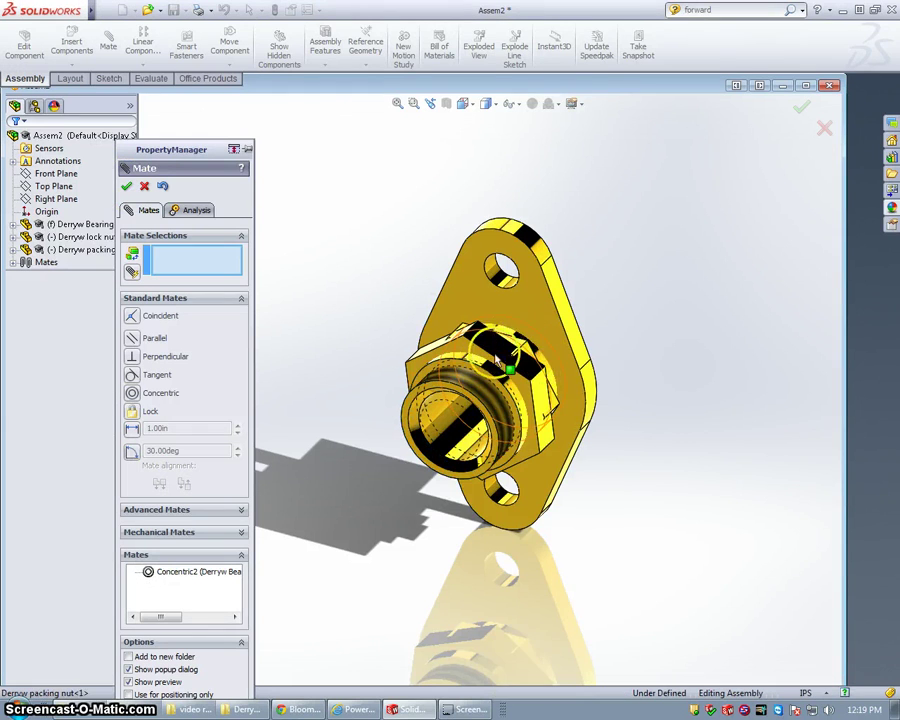
left_click_drag(530, 362, 455, 411)
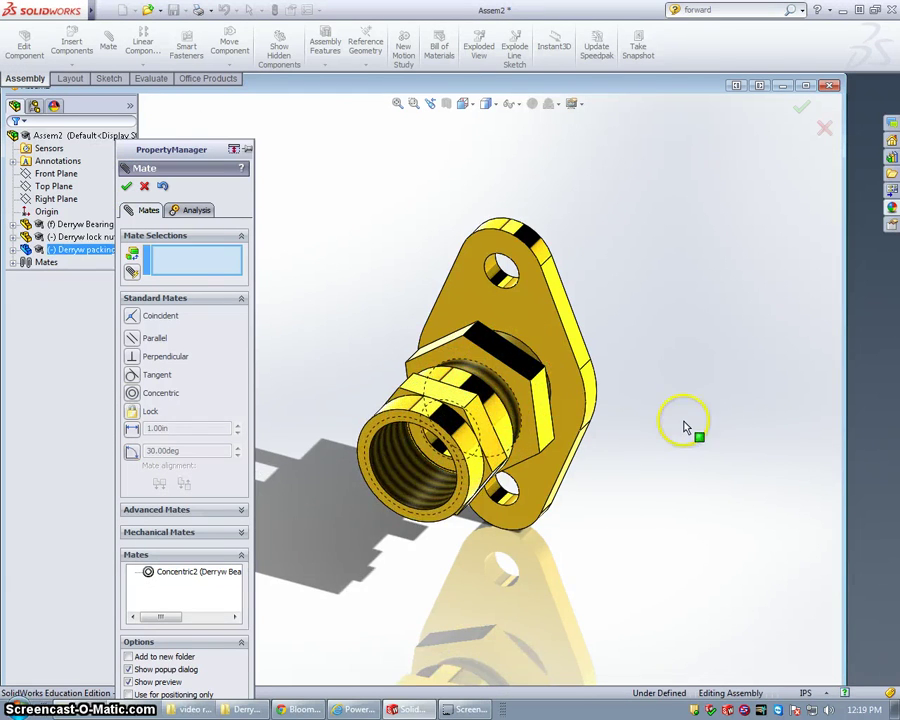
middle_click_drag(693, 424, 636, 351)
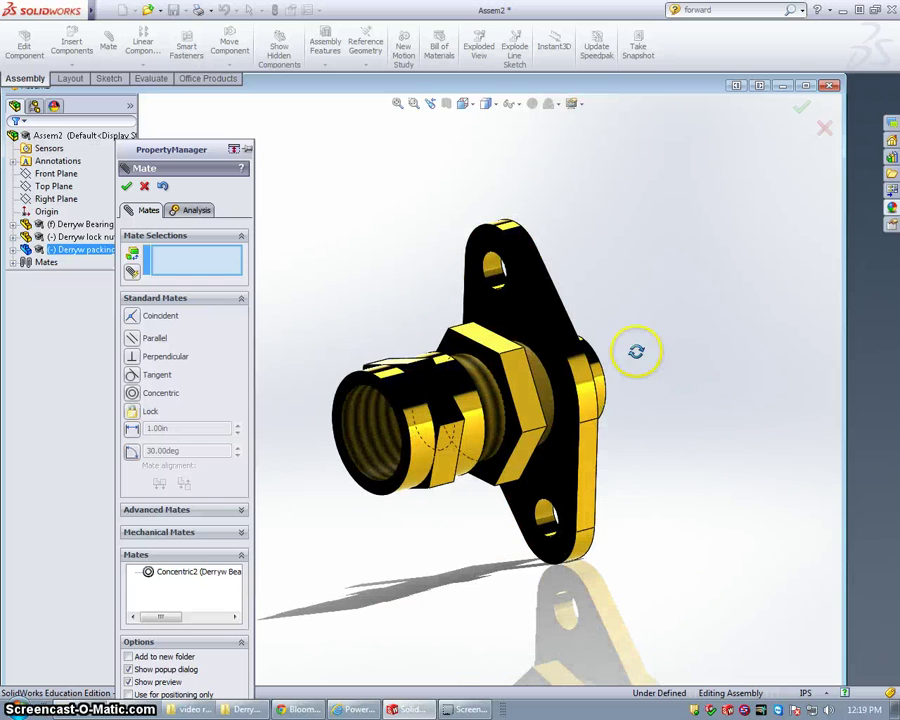
left_click(127, 188)
Step: Mate the lock nut face and packing nut face as Coincident1, rotating to reach and check them
left_click(110, 50)
scroll(470, 368, "down", 5)
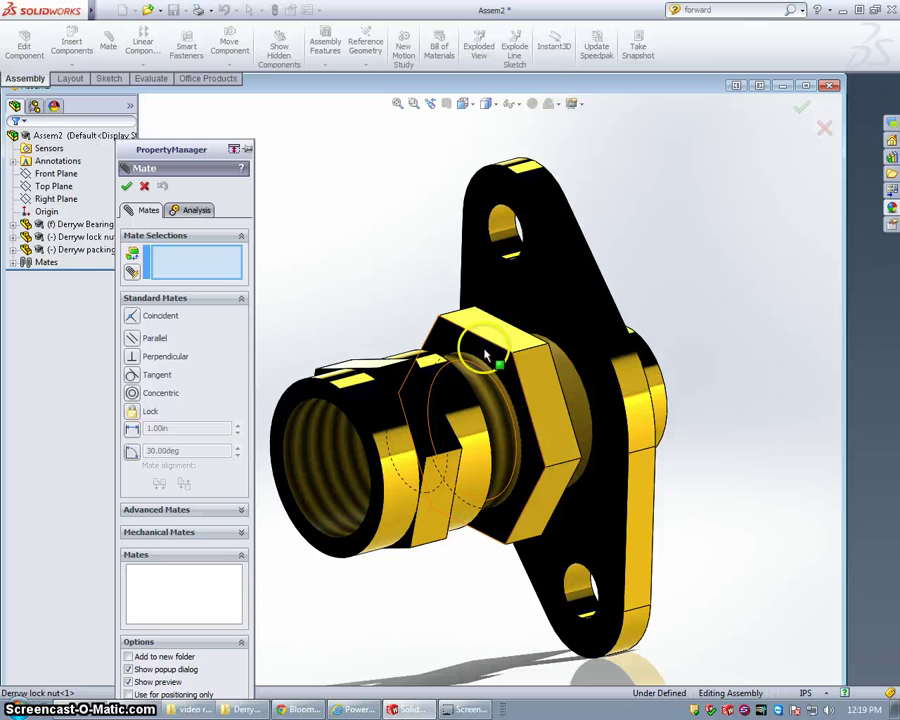
left_click(487, 357)
middle_click_drag(487, 357, 805, 556)
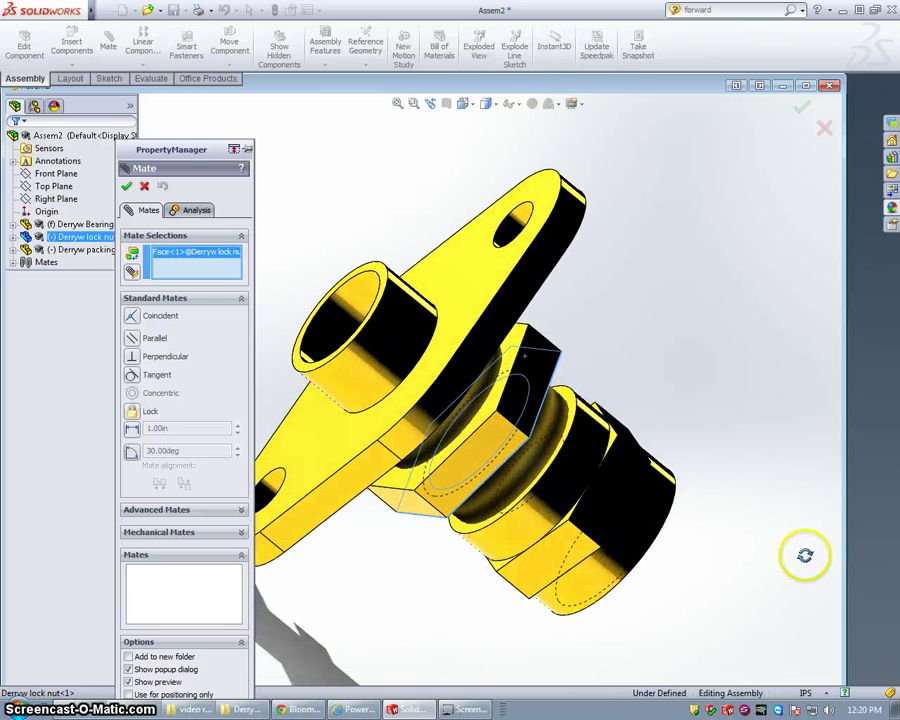
scroll(536, 458, "down", 3)
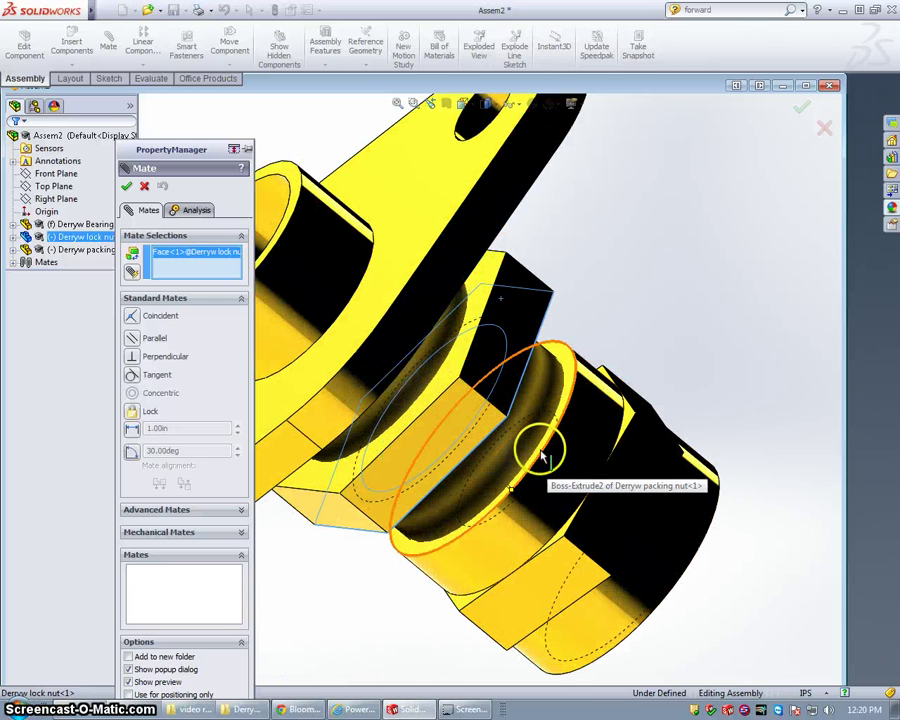
left_click(541, 458)
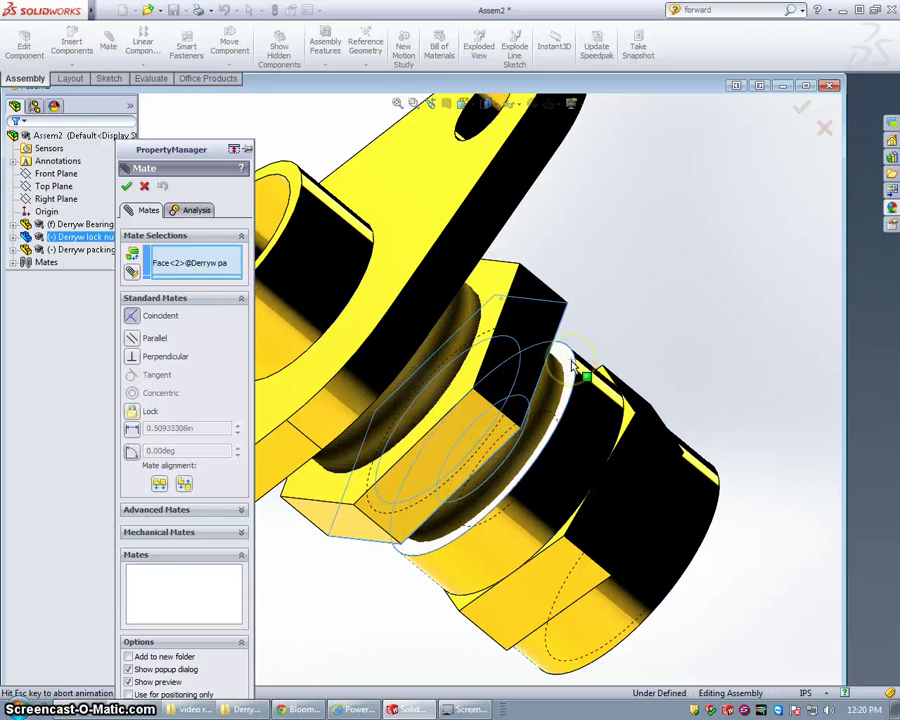
middle_click_drag(636, 520, 463, 474)
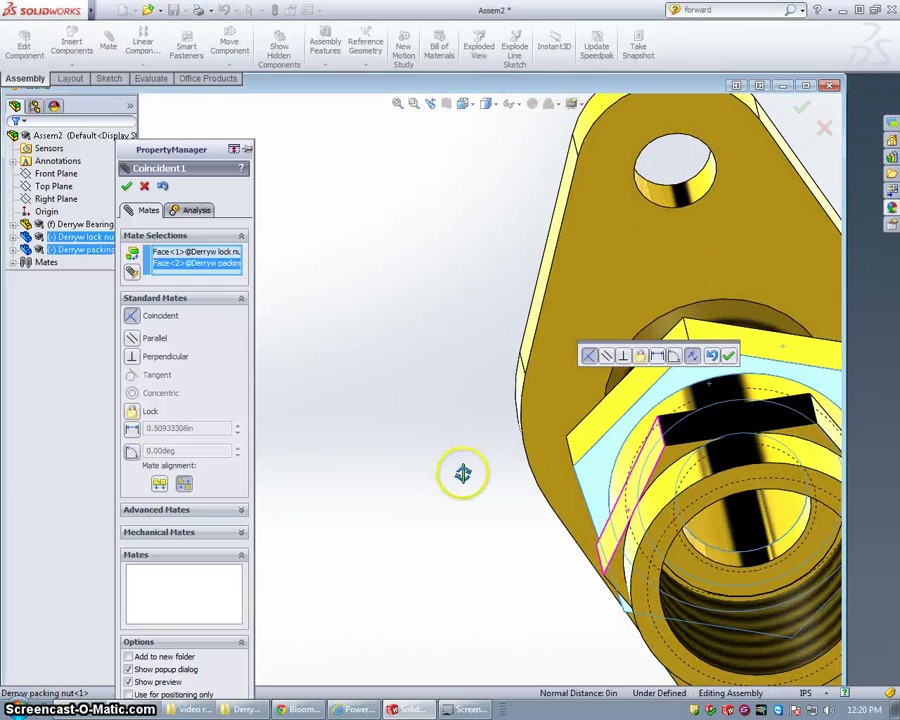
scroll(658, 526, "down", 4)
scroll(725, 530, "up", 5)
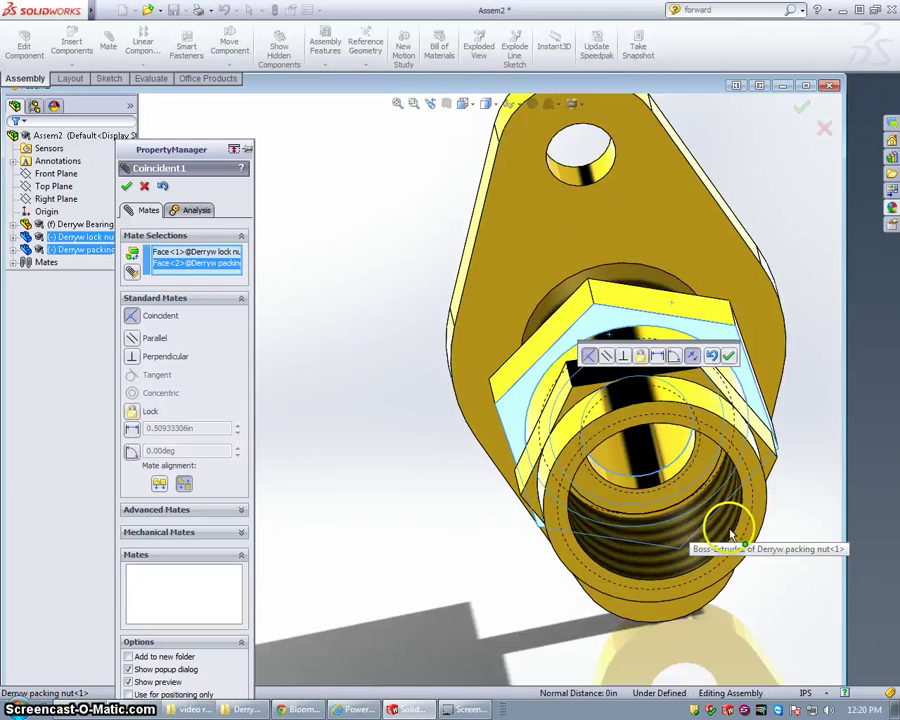
middle_click_drag(730, 537, 687, 518)
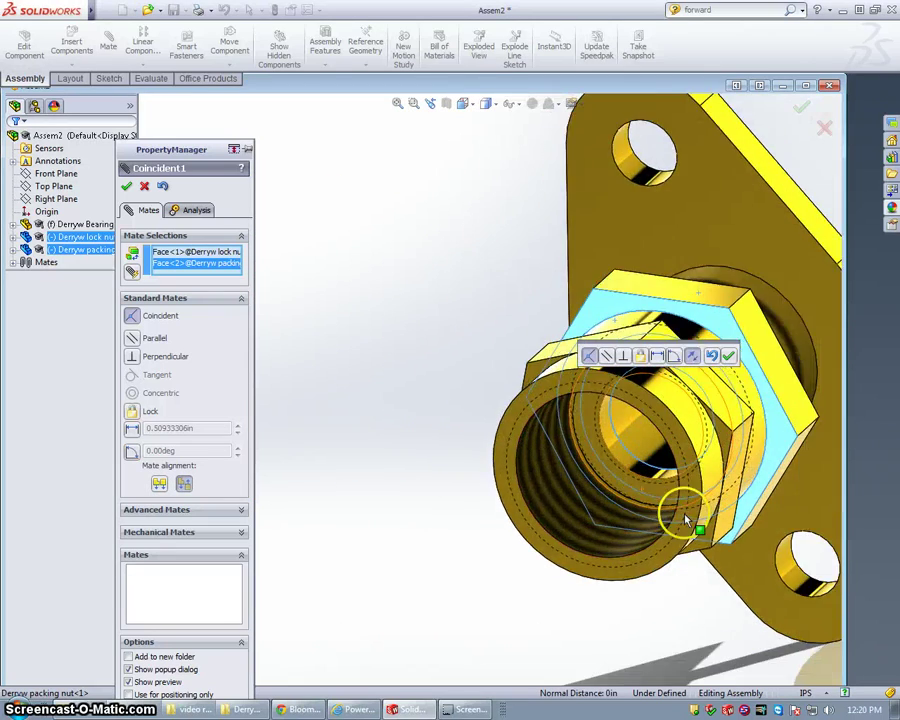
scroll(686, 520, "up", 5)
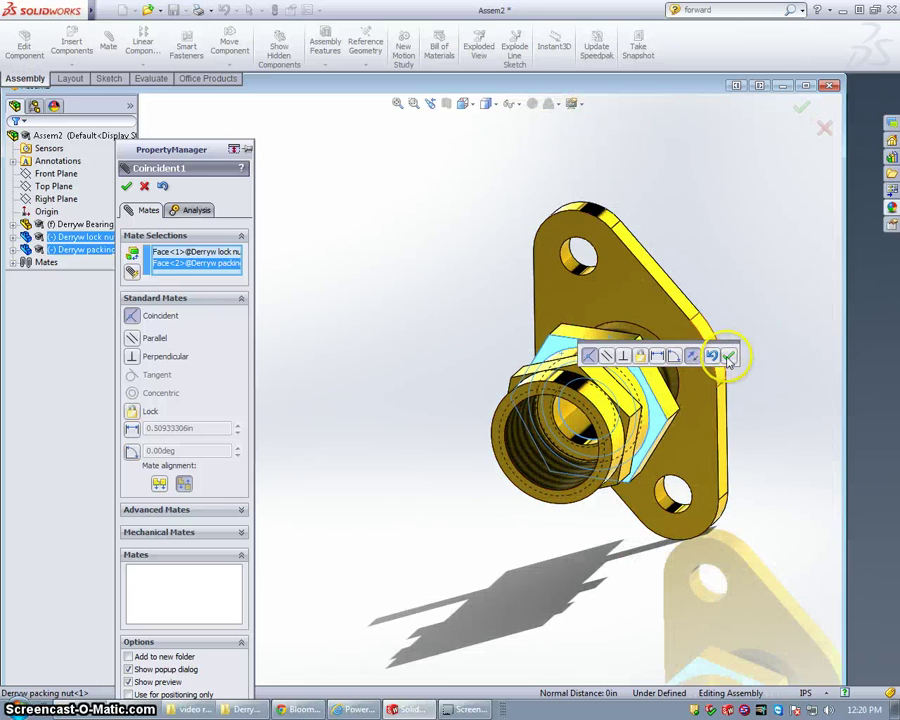
left_click(729, 358)
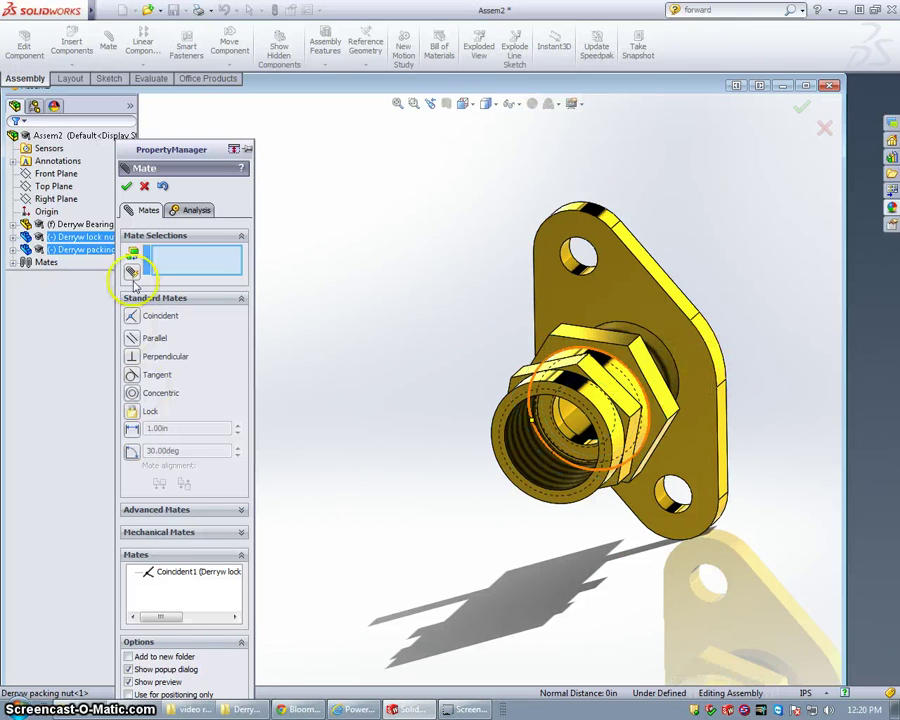
Step: Close the mate and save the assembly as Stuffing Box.SLDASM in the exam review folder
left_click(127, 187)
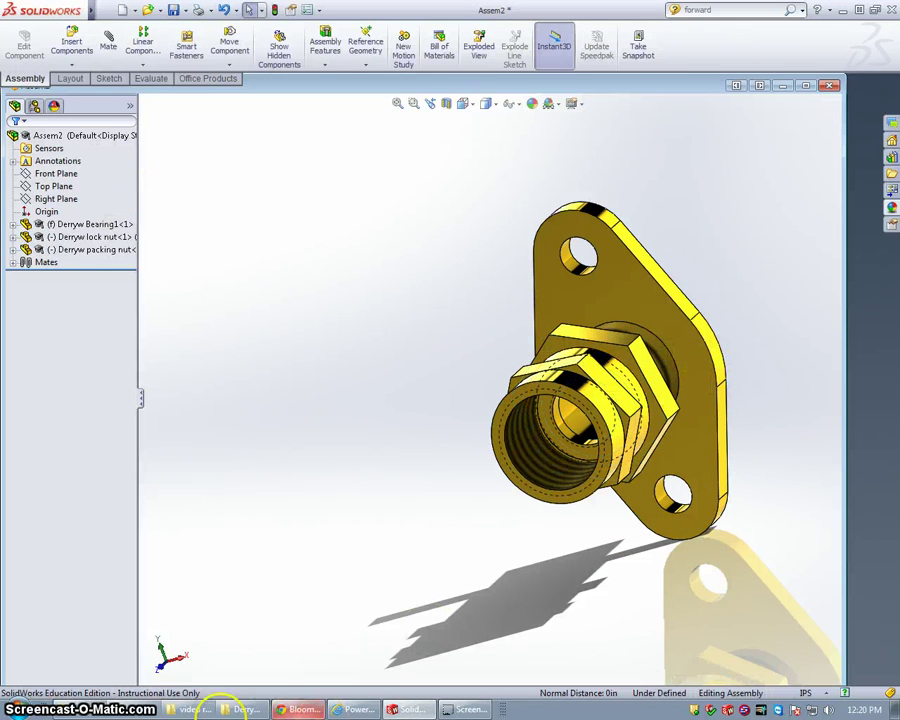
left_click(104, 10)
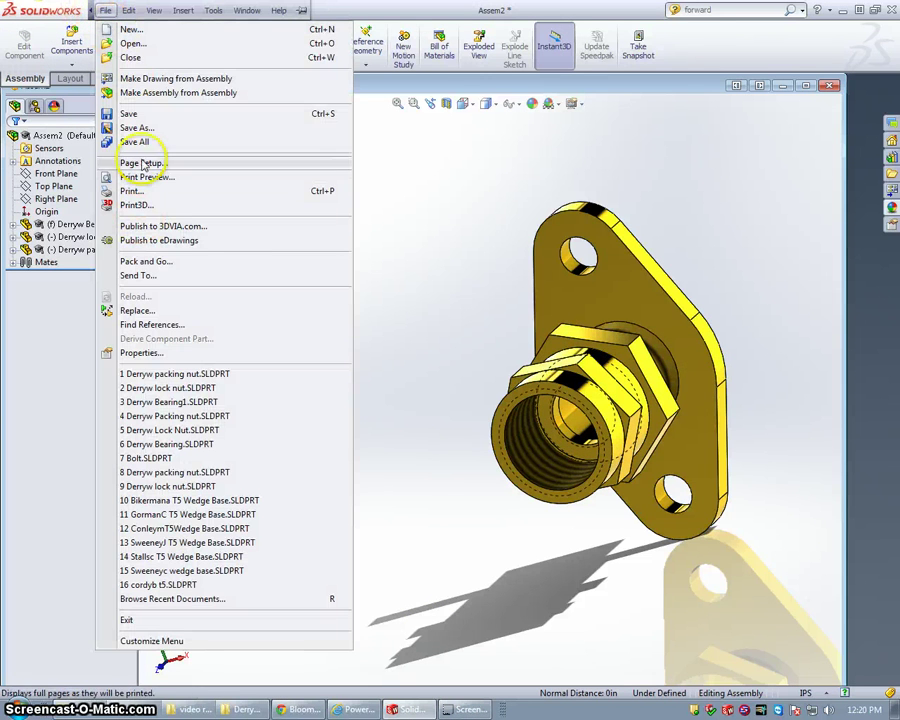
left_click(148, 114)
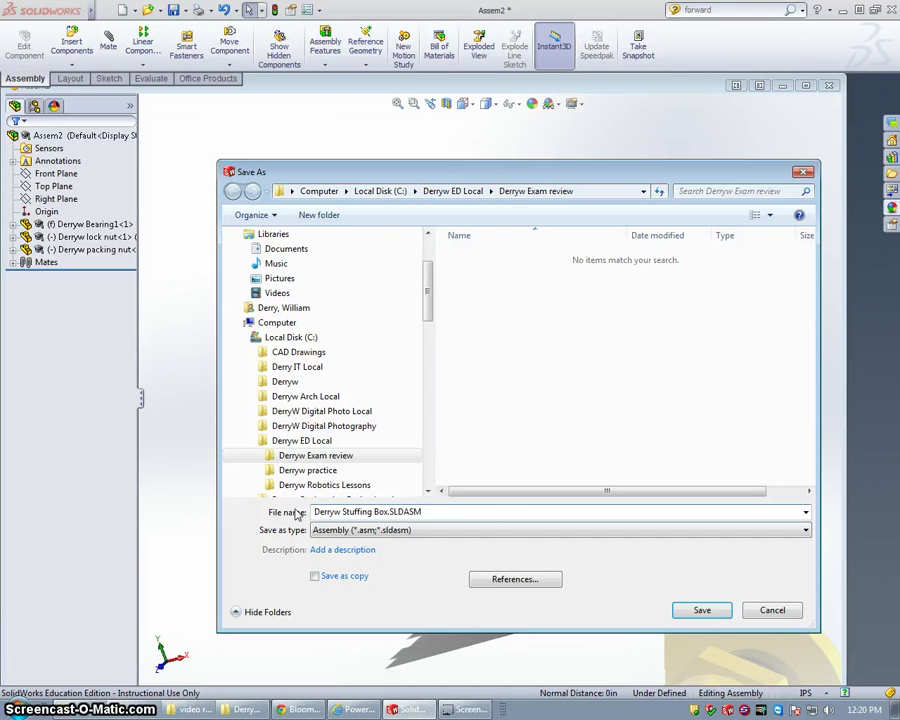
left_click(688, 612)
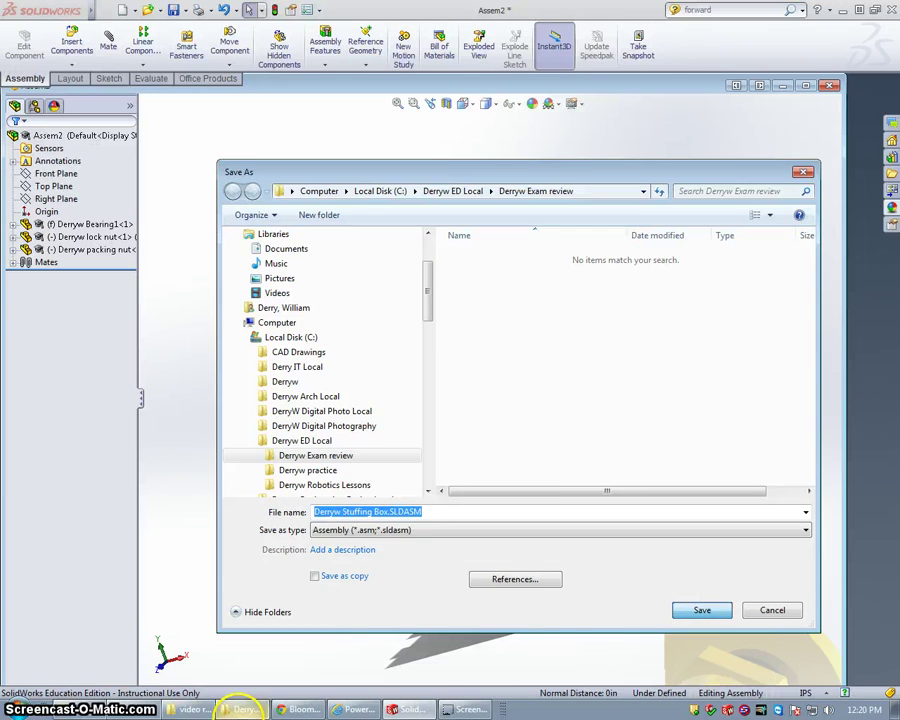